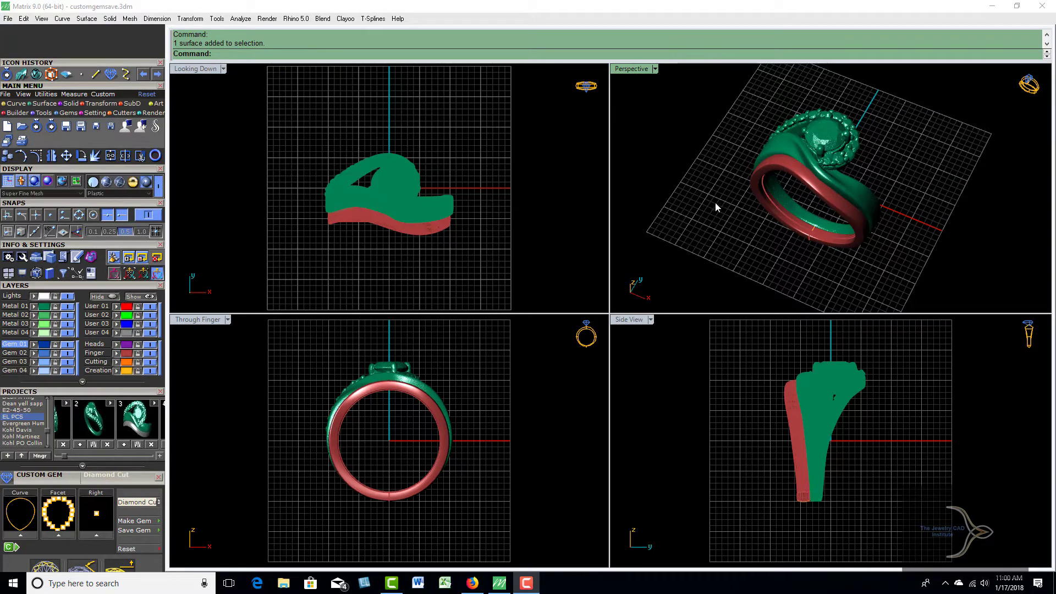
Inspect the ring by orbiting and hiding then showing the Finger layer
mouse_move(761, 246)
right_down()
mouse_move(704, 241)
mouse_move(743, 264)
right_up()
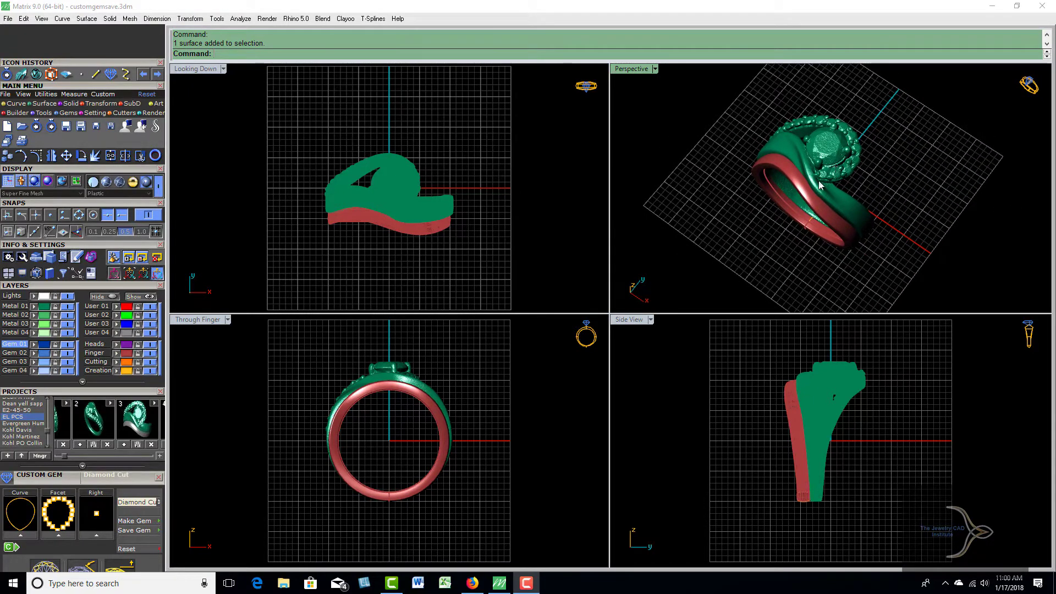
mouse_move(757, 245)
right_down()
mouse_move(682, 126)
mouse_move(769, 261)
mouse_move(823, 235)
right_up()
click(798, 228)
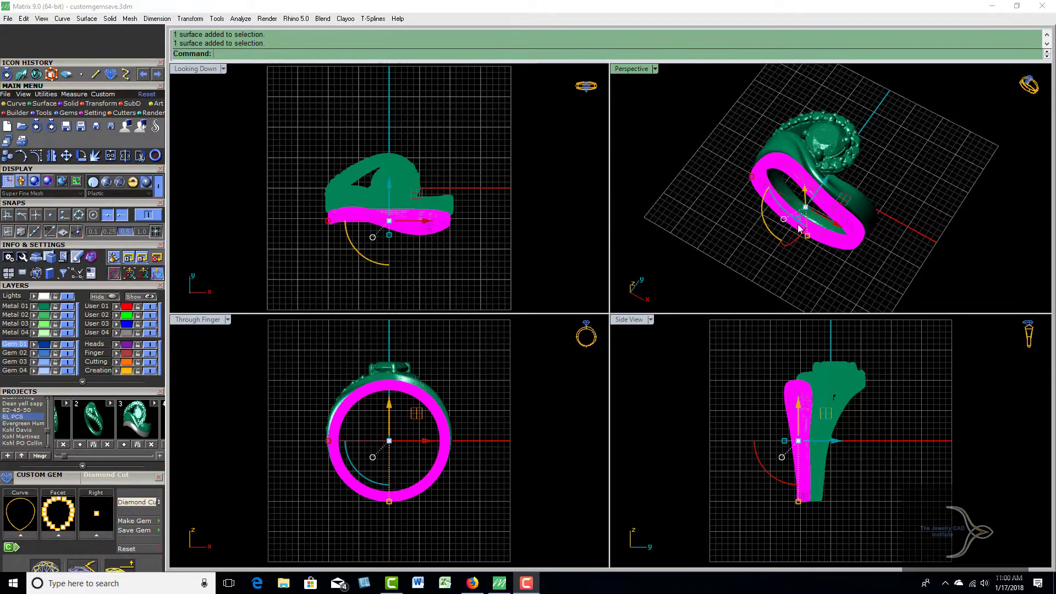
click(722, 226)
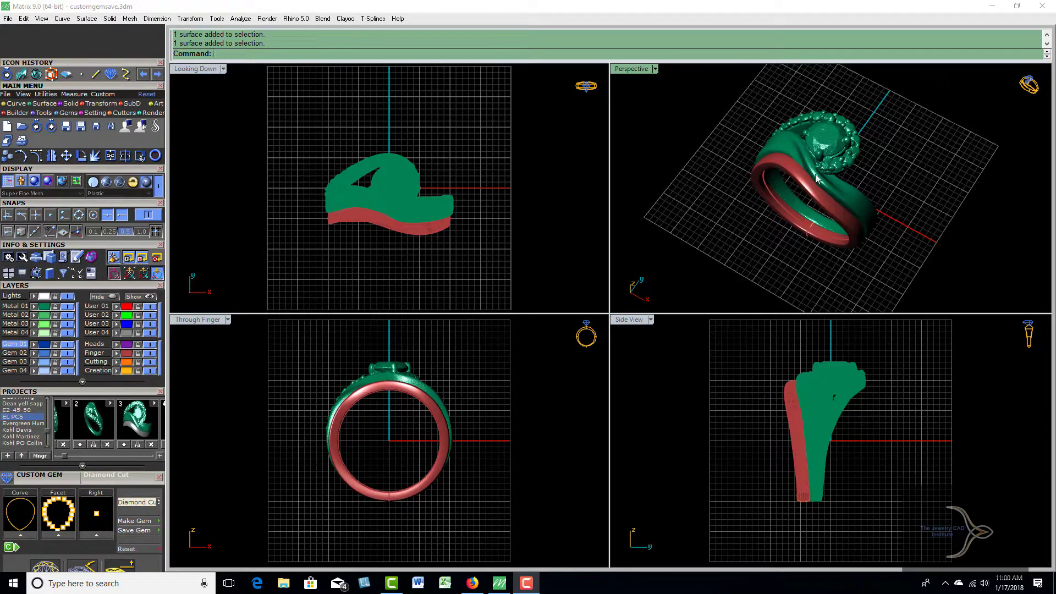
click(149, 353)
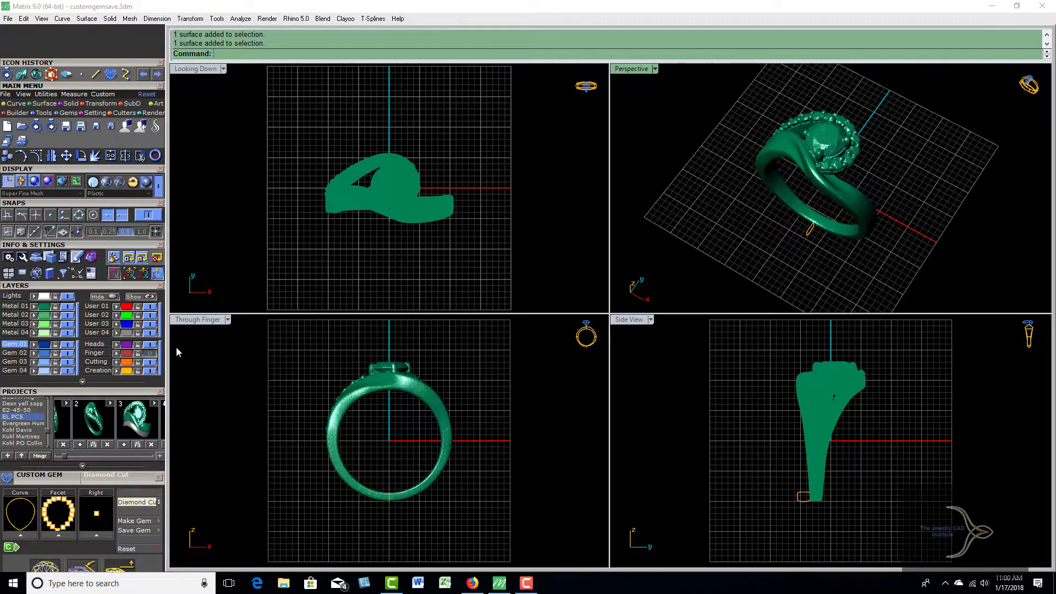
mouse_move(749, 262)
right_down()
mouse_move(647, 74)
mouse_move(753, 259)
right_up()
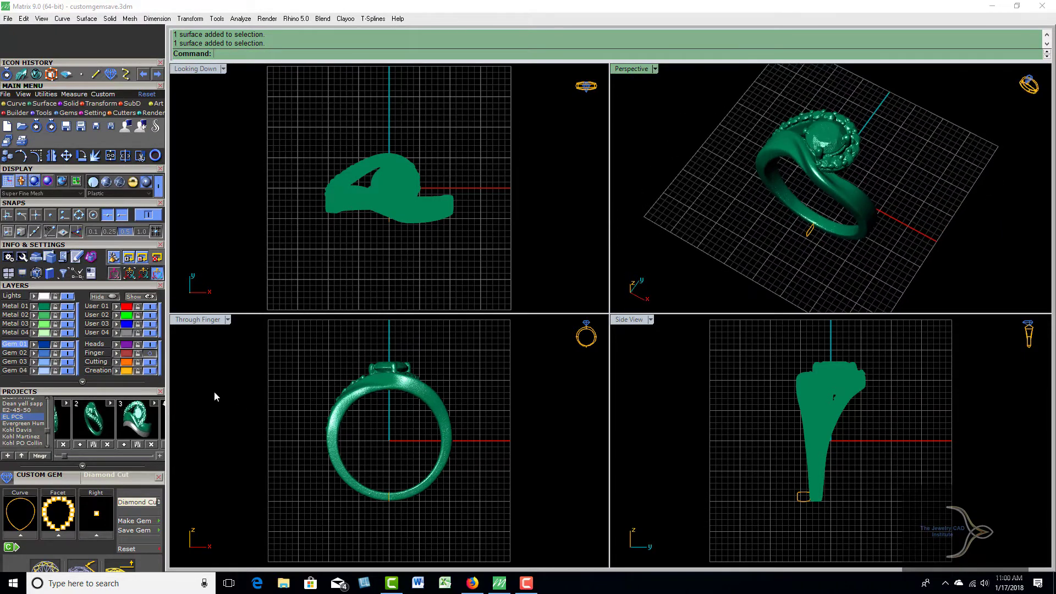
click(149, 353)
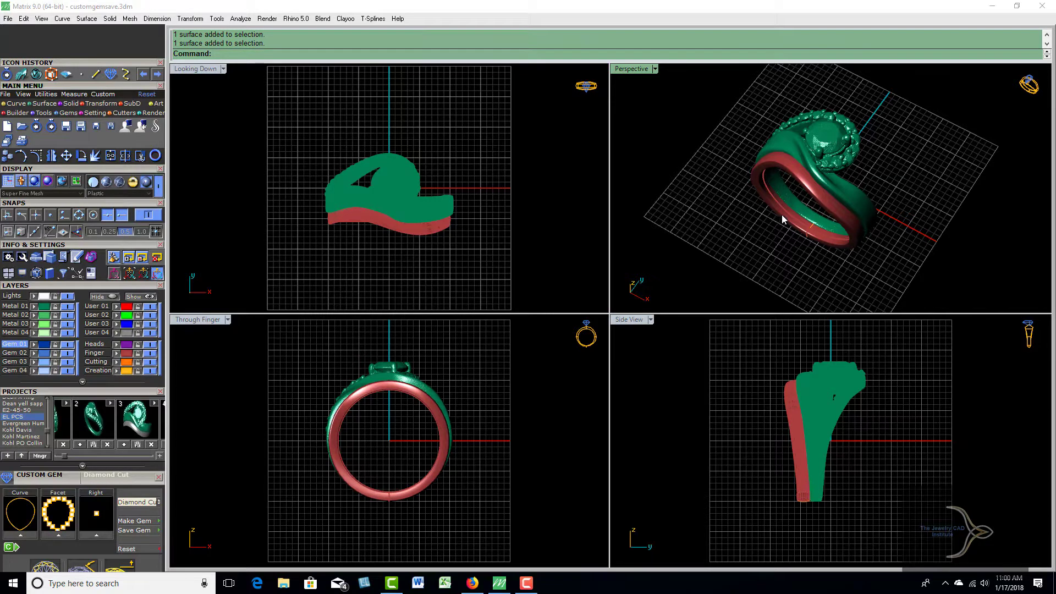
Delete the red finger band from the scene
right_drag(742, 188, 773, 252)
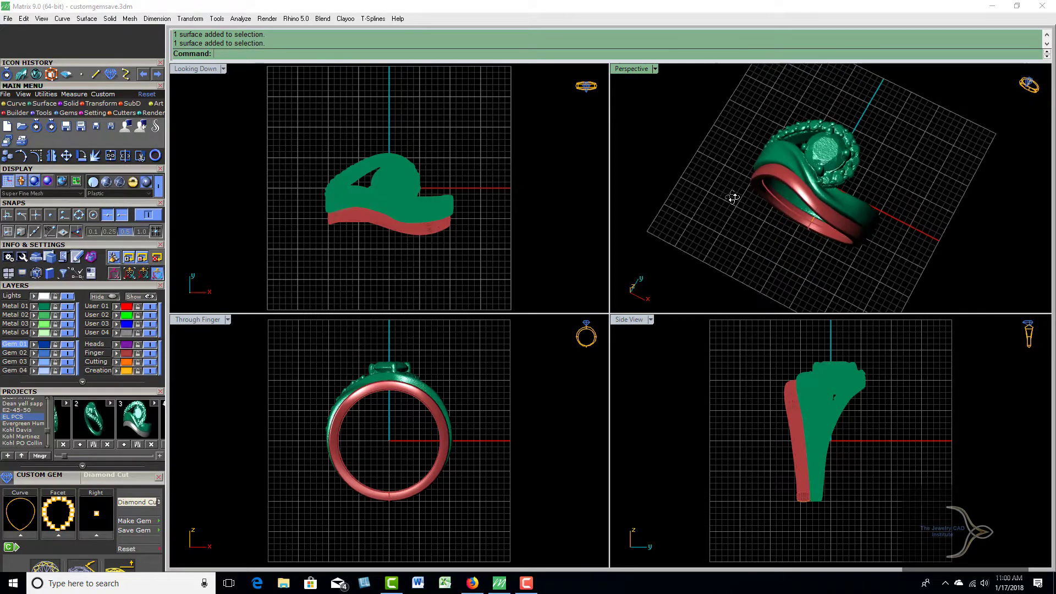
click(793, 229)
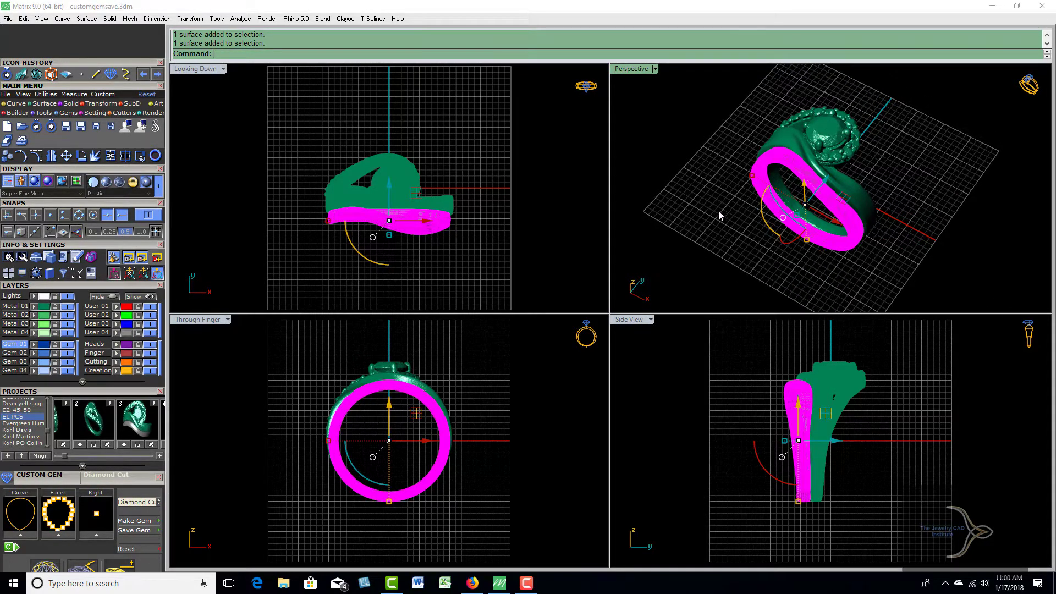
key(Delete)
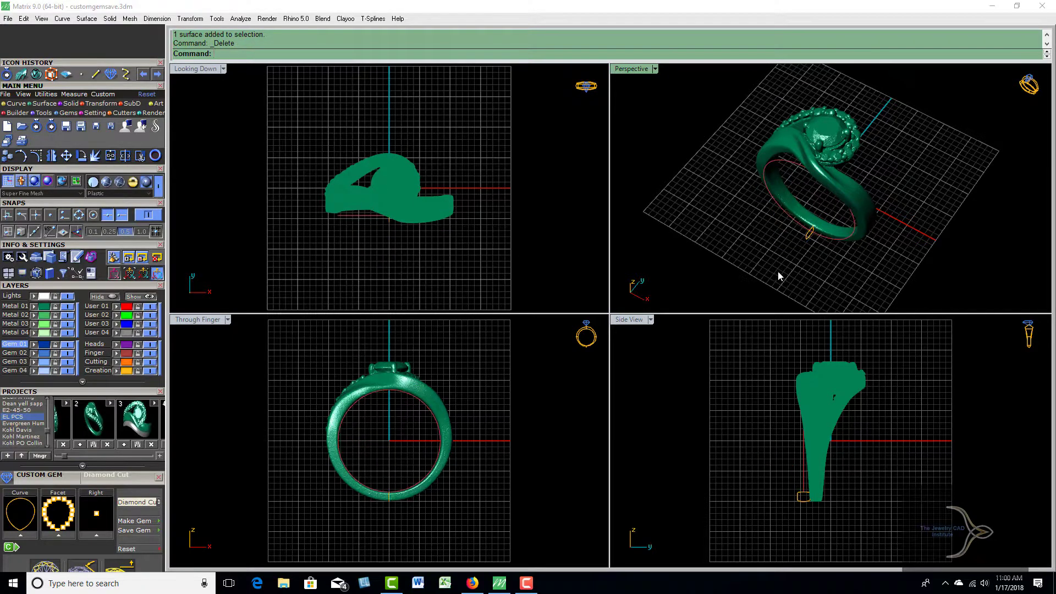
Orbit and zoom to inspect the remaining gemstone ring from several angles
right_drag(781, 274, 780, 204)
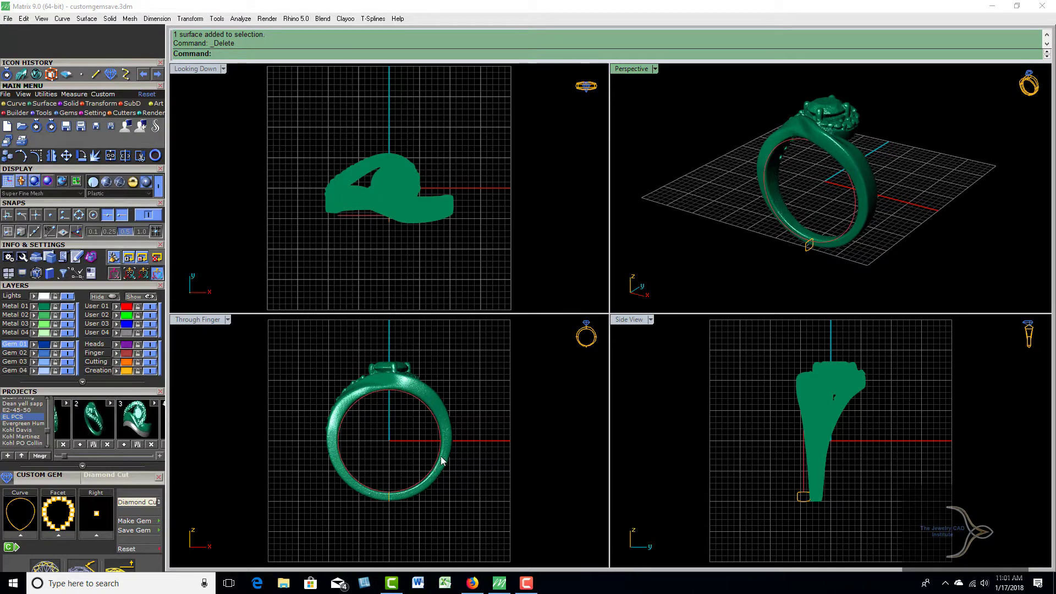
scroll(812, 252, up, 3)
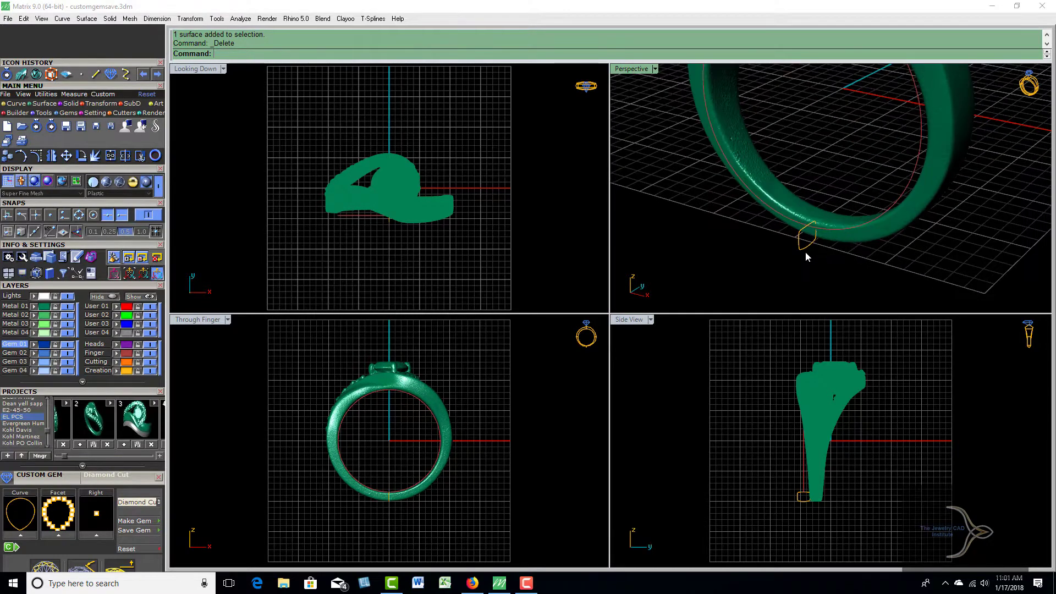
mouse_move(829, 227)
right_down()
mouse_move(785, 261)
mouse_move(848, 236)
mouse_move(742, 214)
right_up()
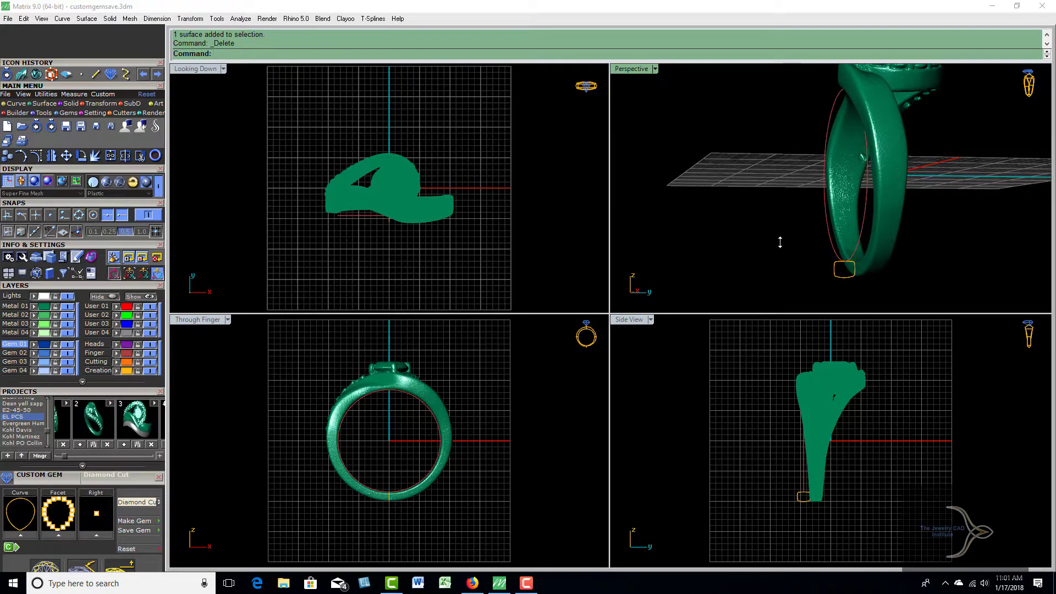
mouse_move(739, 183)
right_down()
mouse_move(777, 235)
mouse_move(822, 228)
mouse_move(809, 235)
right_up()
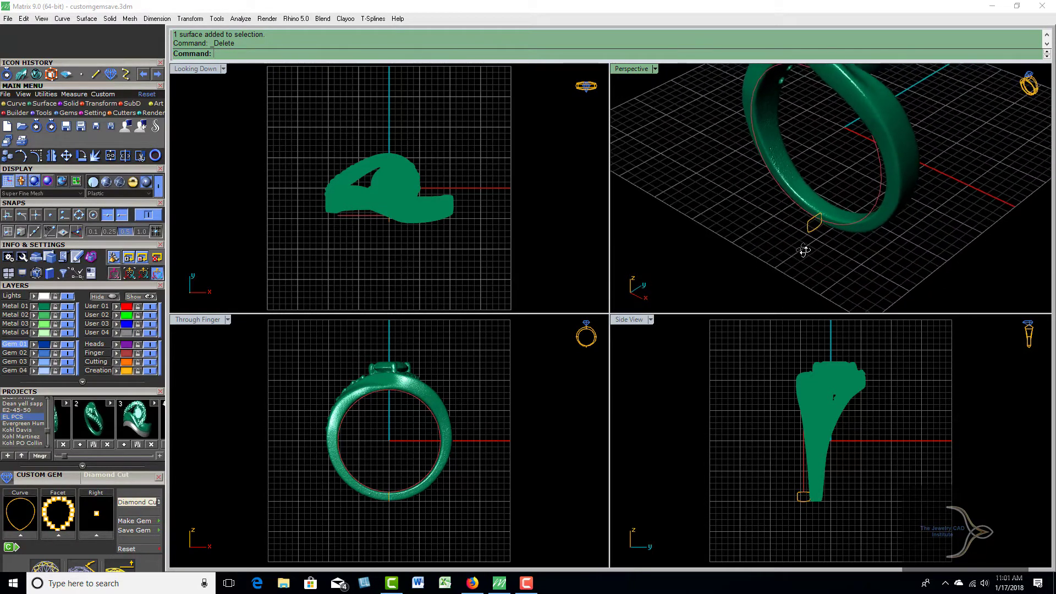
Make Metal 03 the current layer
click(16, 323)
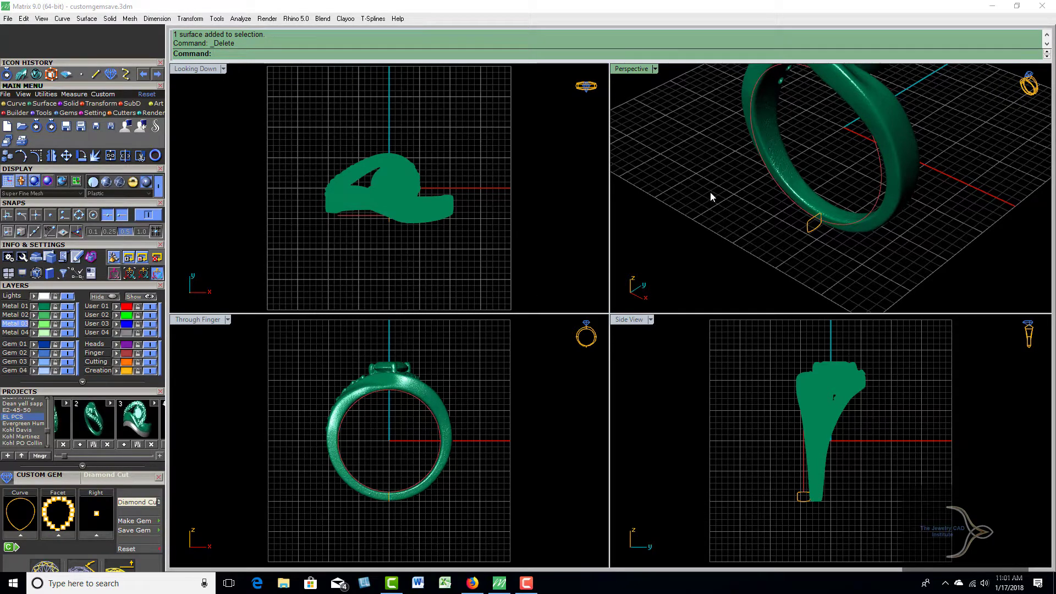
scroll(715, 220, down, 2)
scroll(727, 257, down, 2)
scroll(733, 250, down, 2)
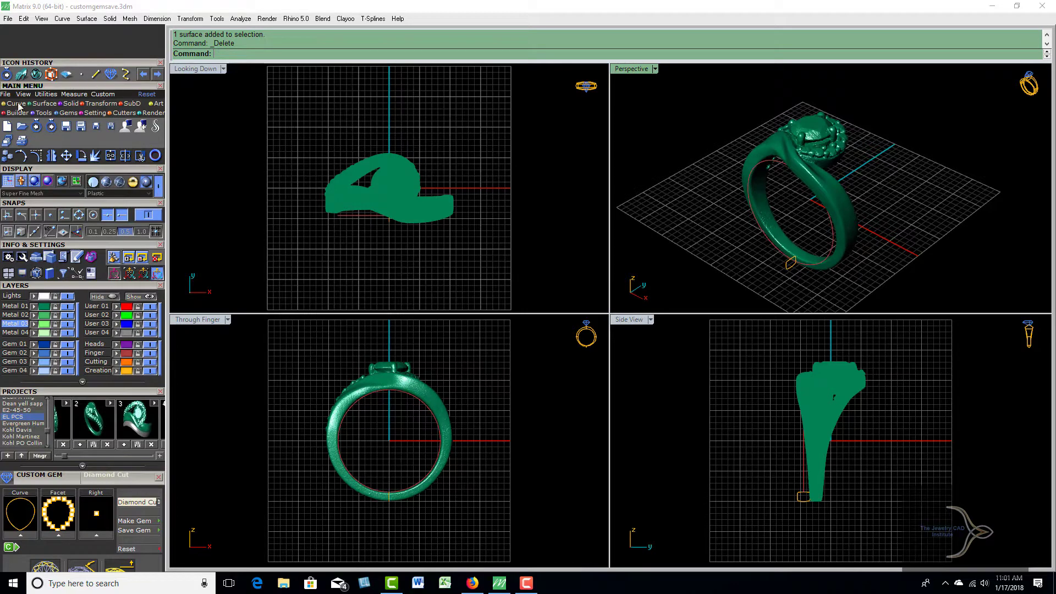
Sweep1 the small profile along the circular rail, accepting the default sweep options
click(47, 103)
click(6, 126)
click(832, 242)
scroll(793, 272, up, 3)
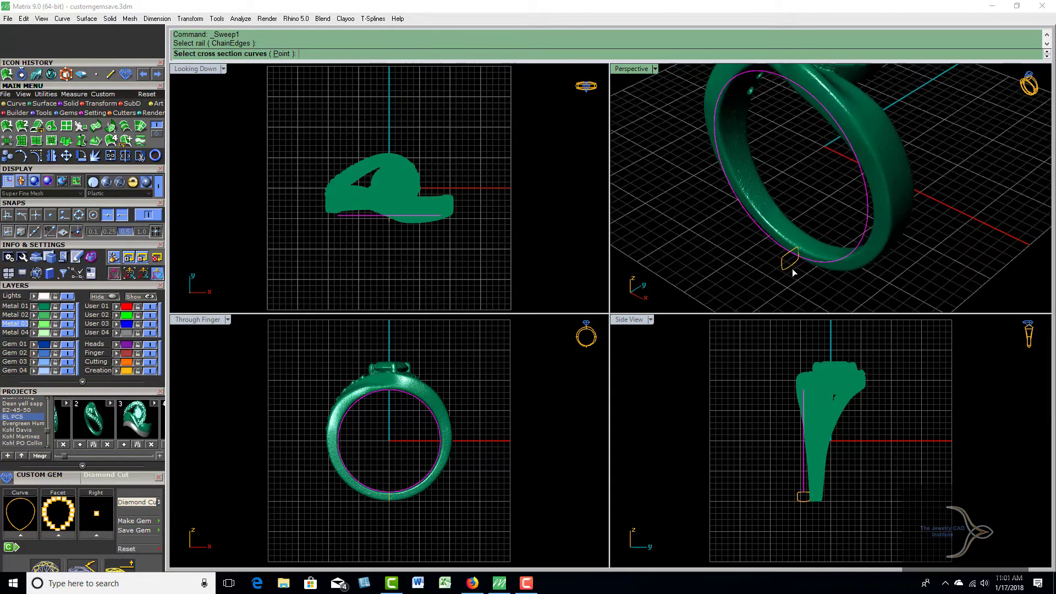
click(786, 266)
key(Return)
key(Return)
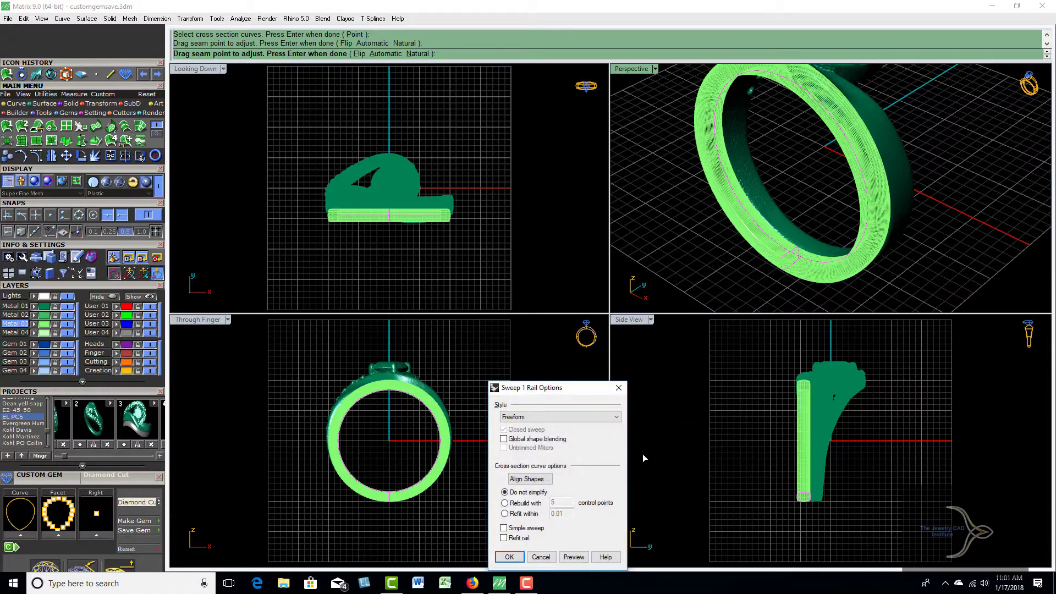
click(509, 557)
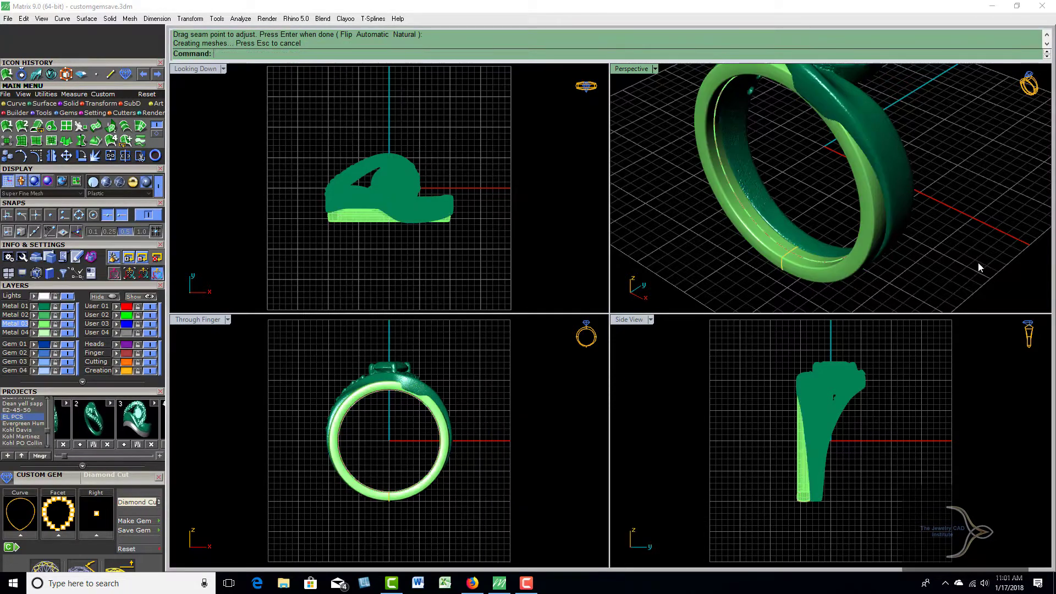
Orbit around the new light-green band to inspect it, then clear the selection
right_drag(982, 252, 883, 250)
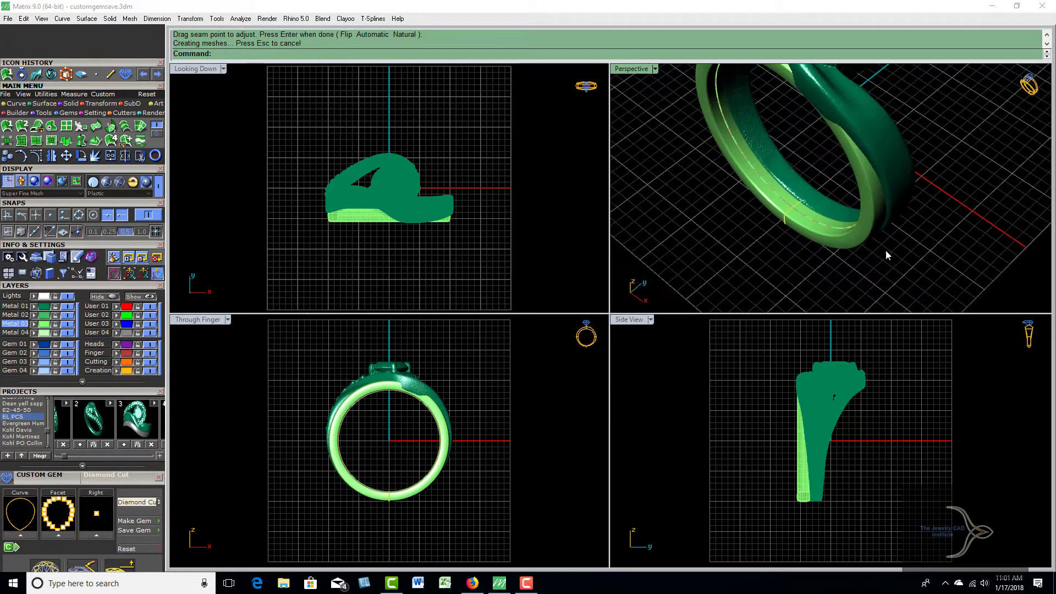
scroll(853, 245, up, 3)
click(856, 239)
mouse_move(856, 239)
right_down()
mouse_move(944, 226)
mouse_move(870, 224)
mouse_move(852, 194)
right_up()
key(Escape)
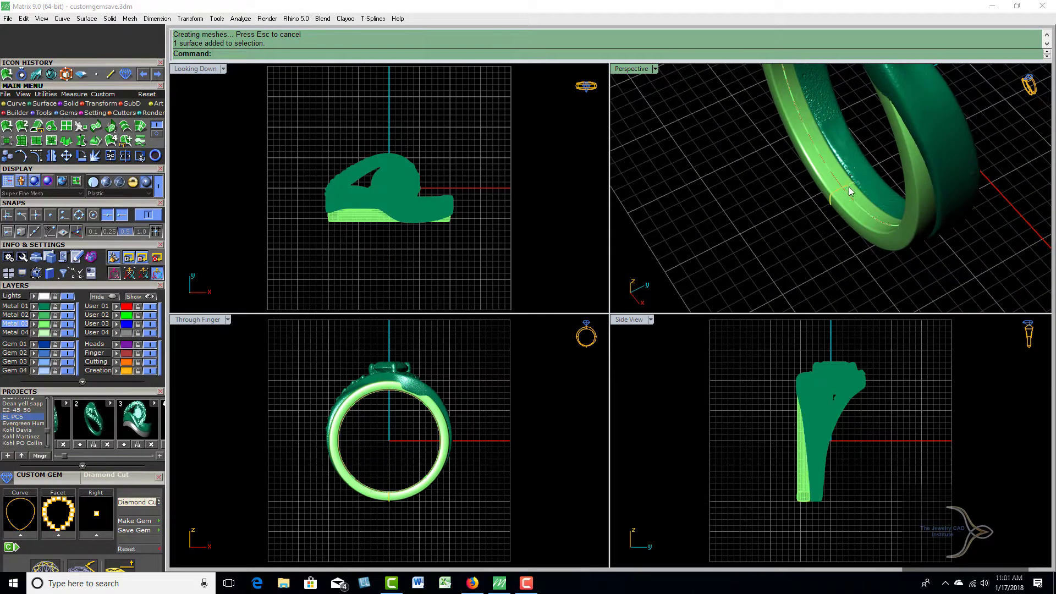
scroll(792, 499, up, 3)
scroll(813, 496, up, 2)
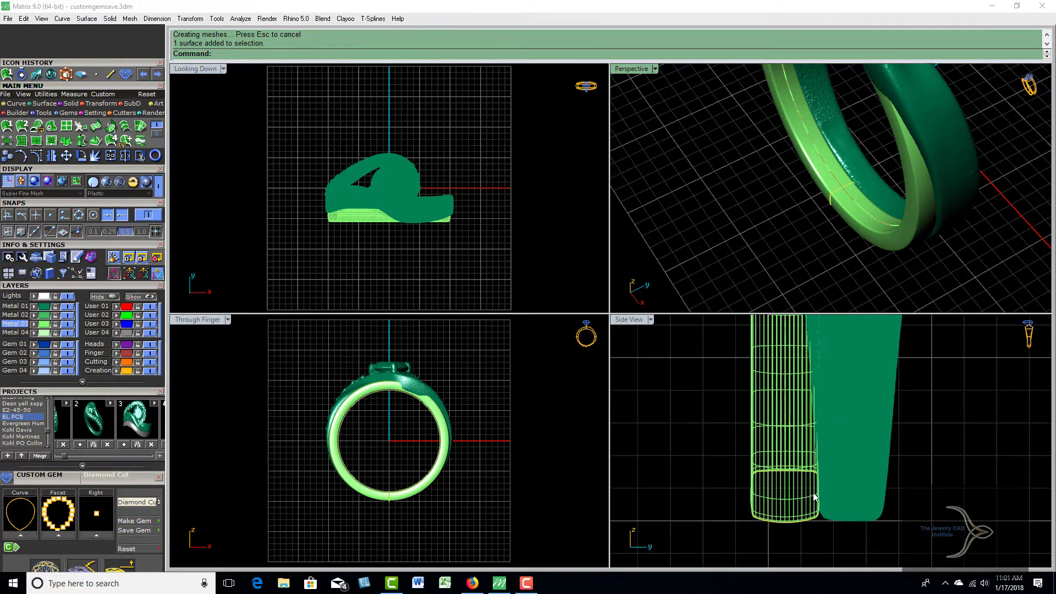
click(802, 473)
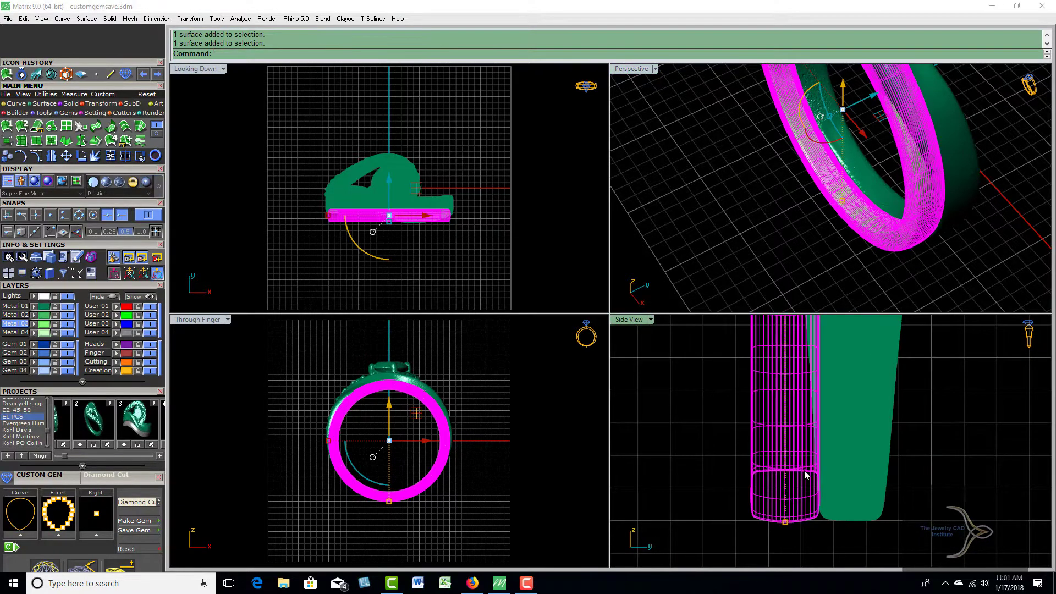
click(806, 475)
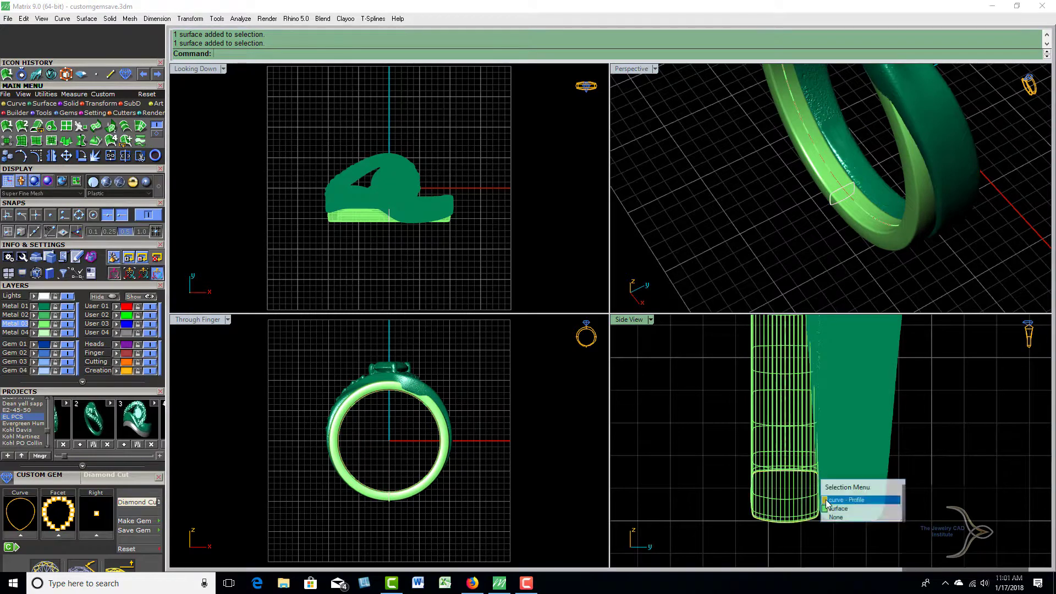
click(825, 500)
scroll(825, 209, down, 3)
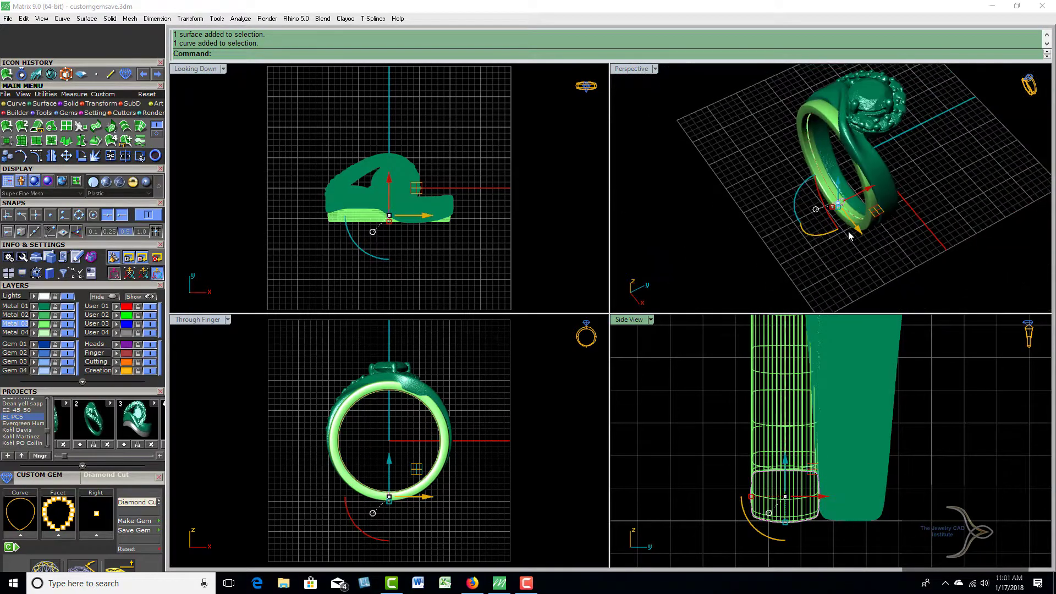
scroll(792, 221, down, 2)
click(786, 204)
mouse_move(780, 201)
right_down()
mouse_move(863, 263)
mouse_move(858, 216)
right_up()
scroll(847, 191, up, 3)
scroll(848, 191, down, 3)
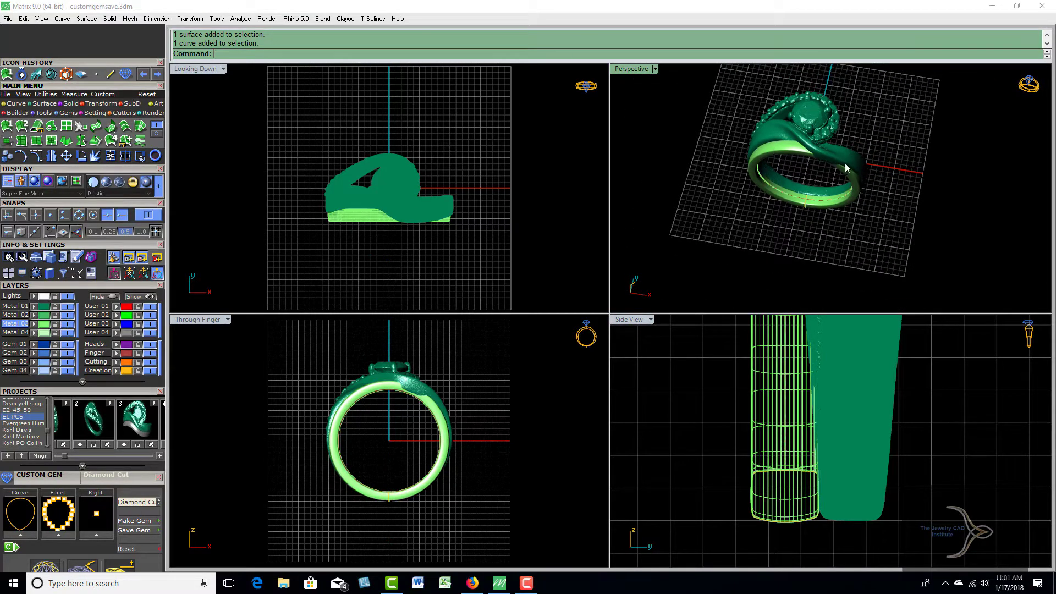
mouse_move(872, 189)
right_down()
mouse_move(860, 215)
mouse_move(877, 169)
mouse_move(787, 150)
right_up()
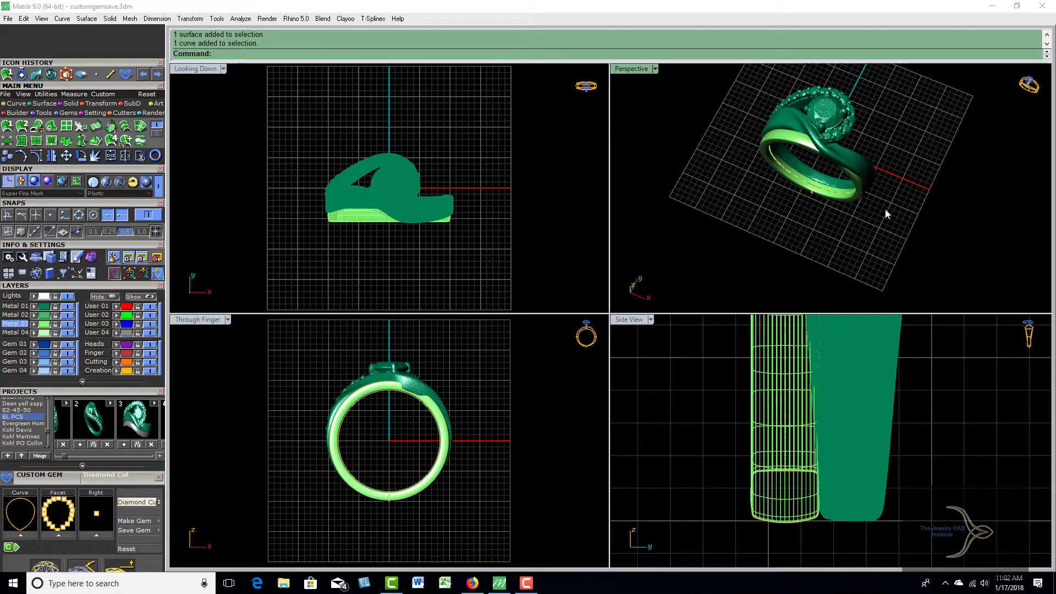
right_drag(873, 183, 878, 123)
scroll(416, 239, up, 3)
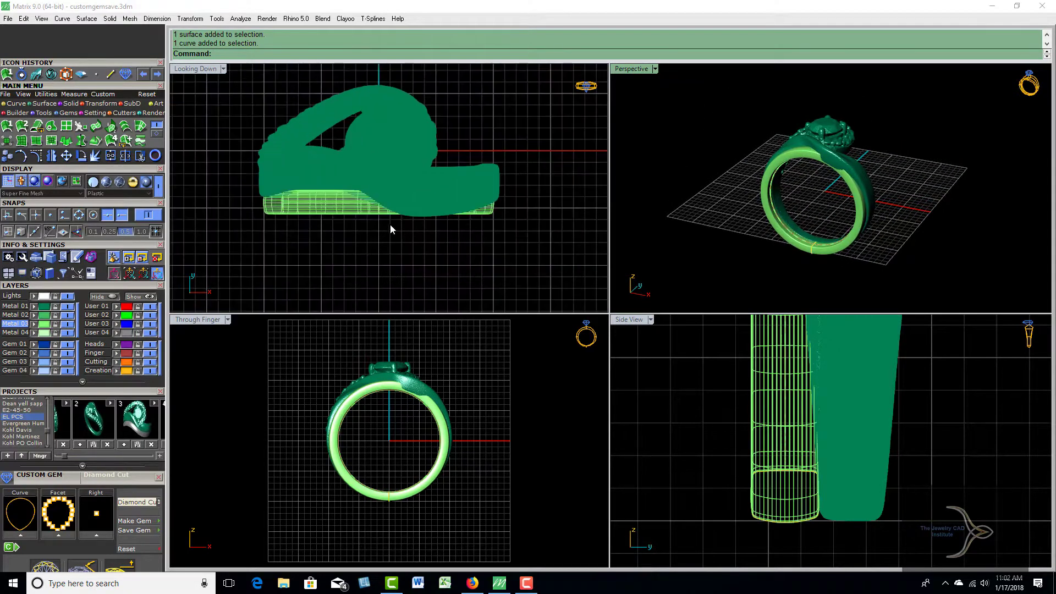
With the band selected and User 04 current, start Cage Edit using BoundingBox in World coordinates
click(381, 211)
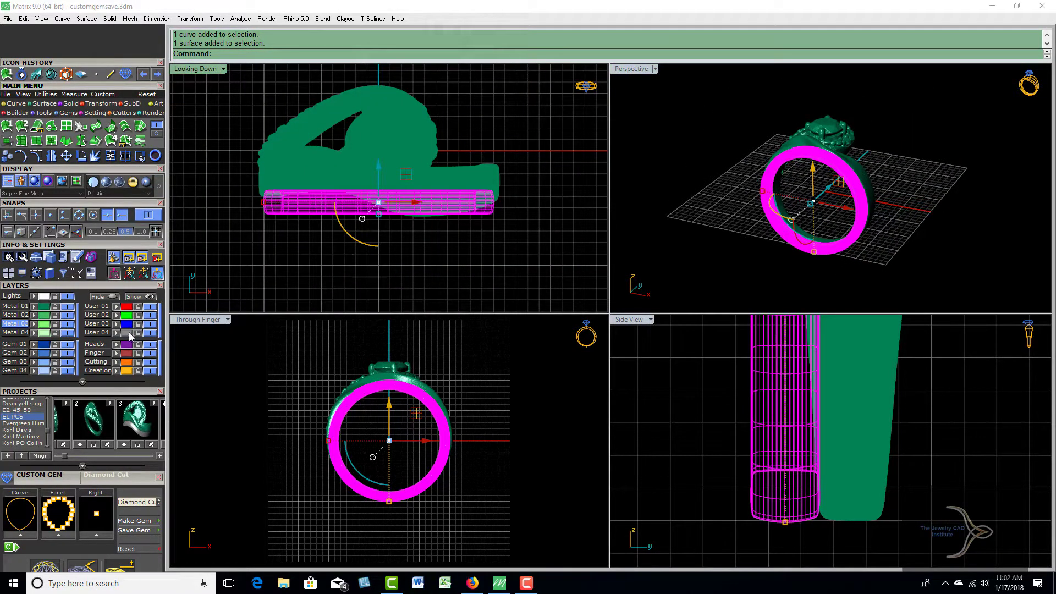
click(95, 332)
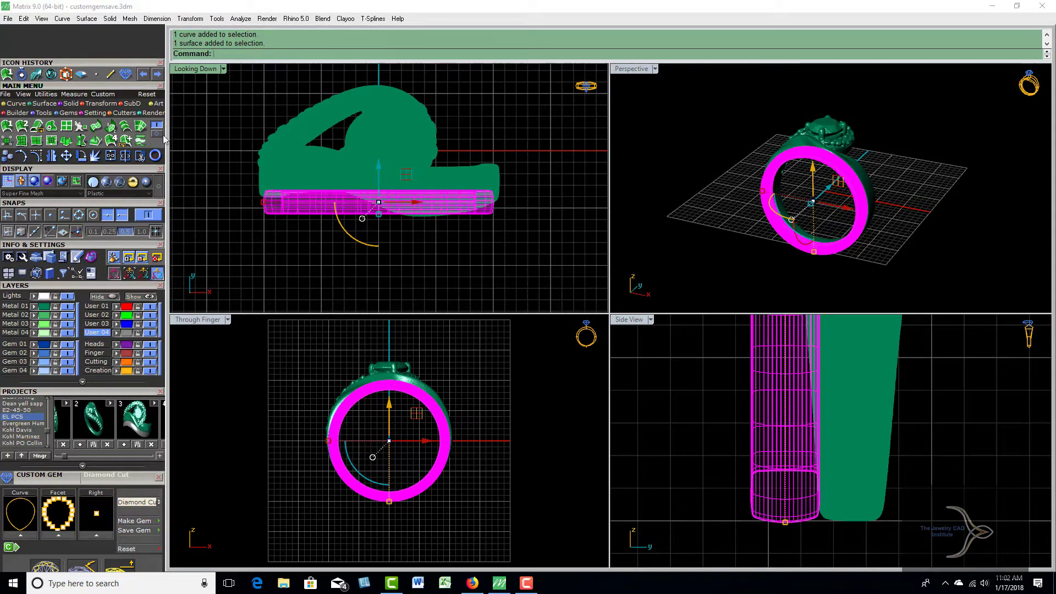
click(132, 103)
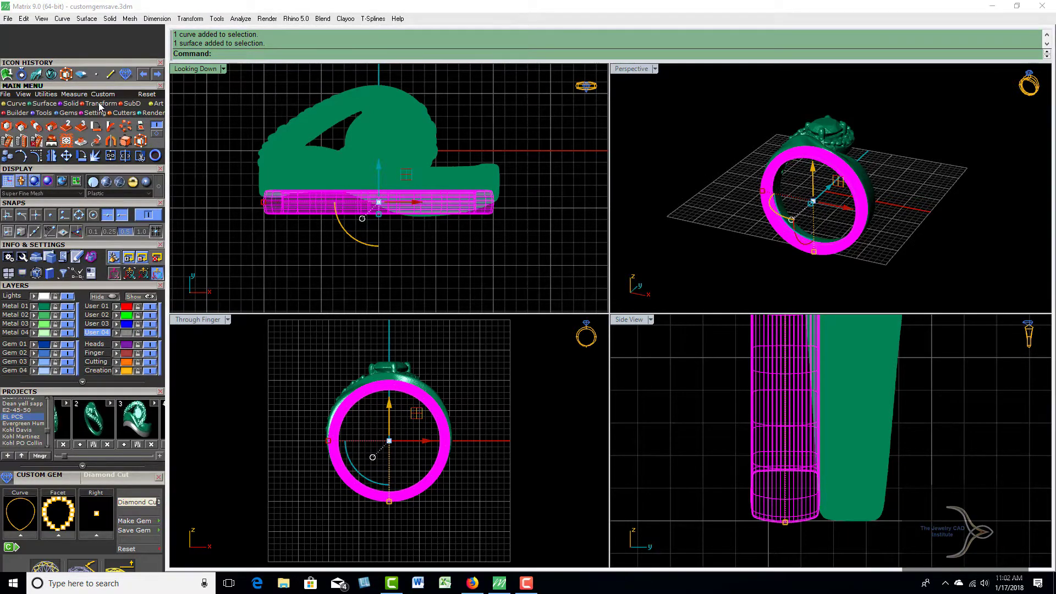
click(141, 144)
click(272, 54)
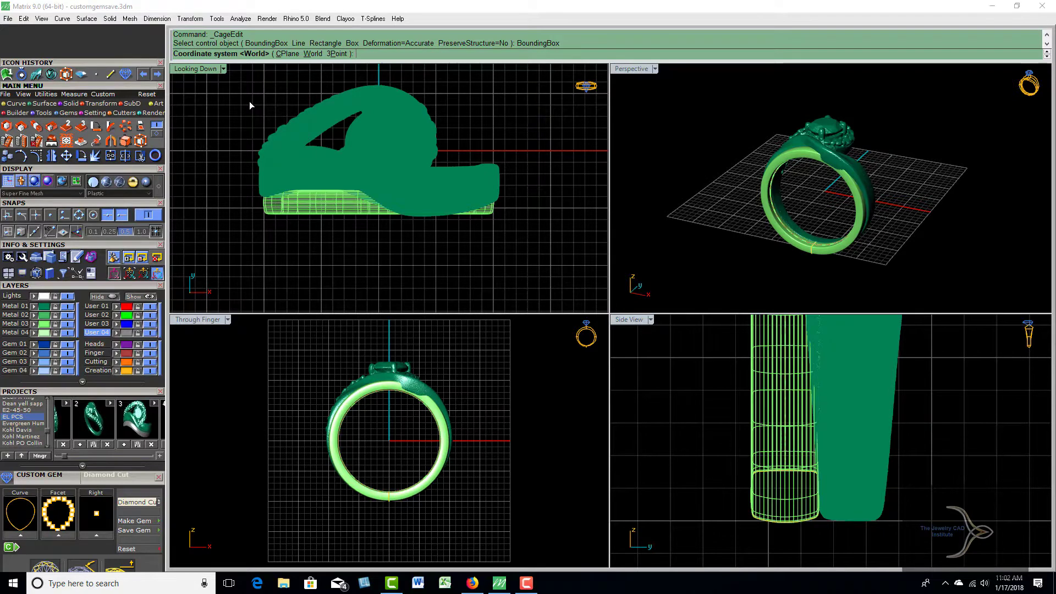
key(Return)
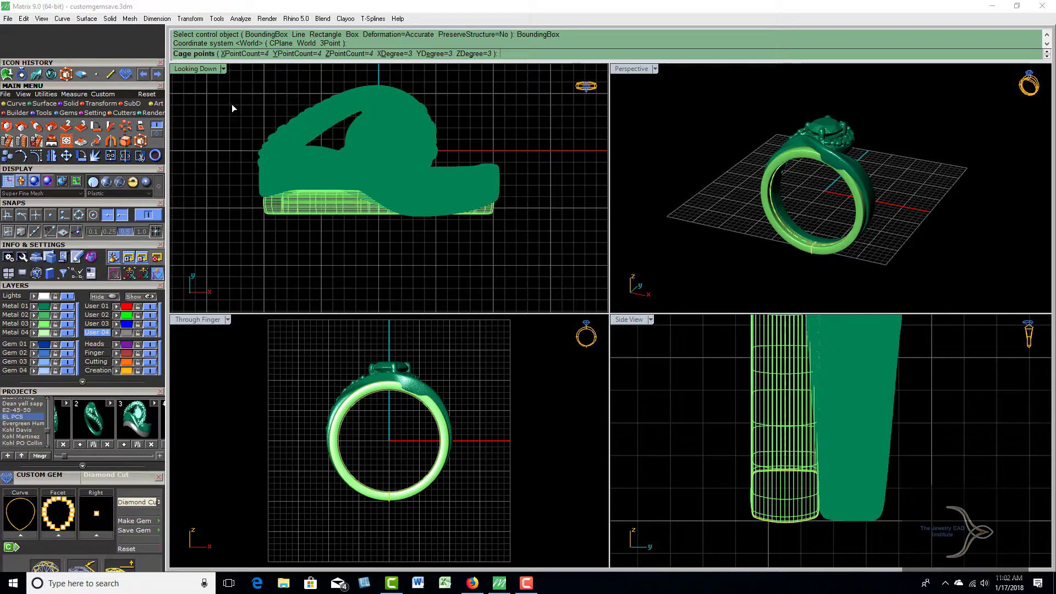
Accept the default cage point counts and orbit to inspect the cage
key(Return)
key(Return)
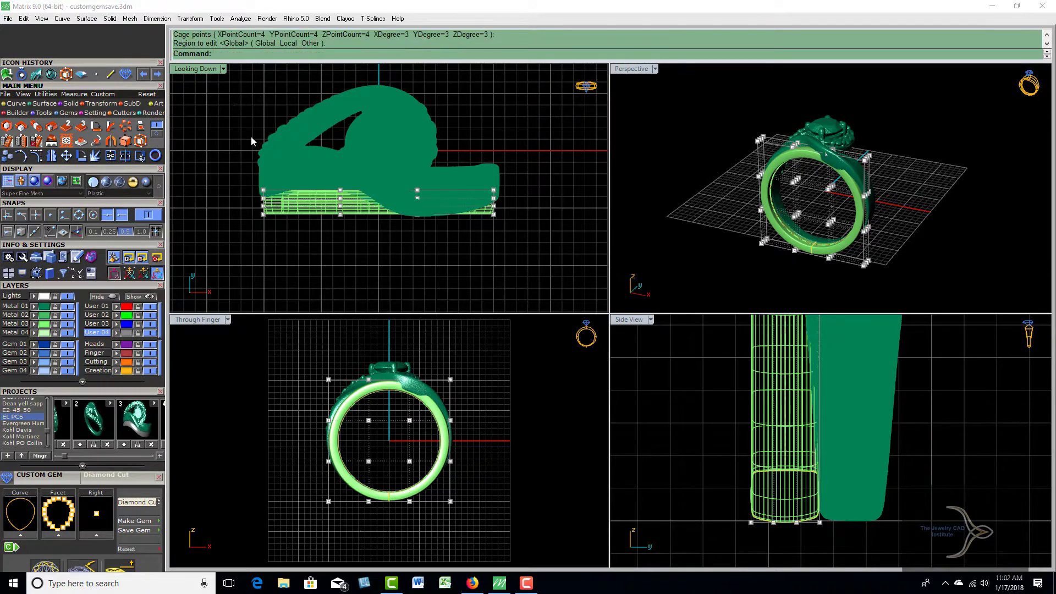
right_drag(897, 150, 844, 147)
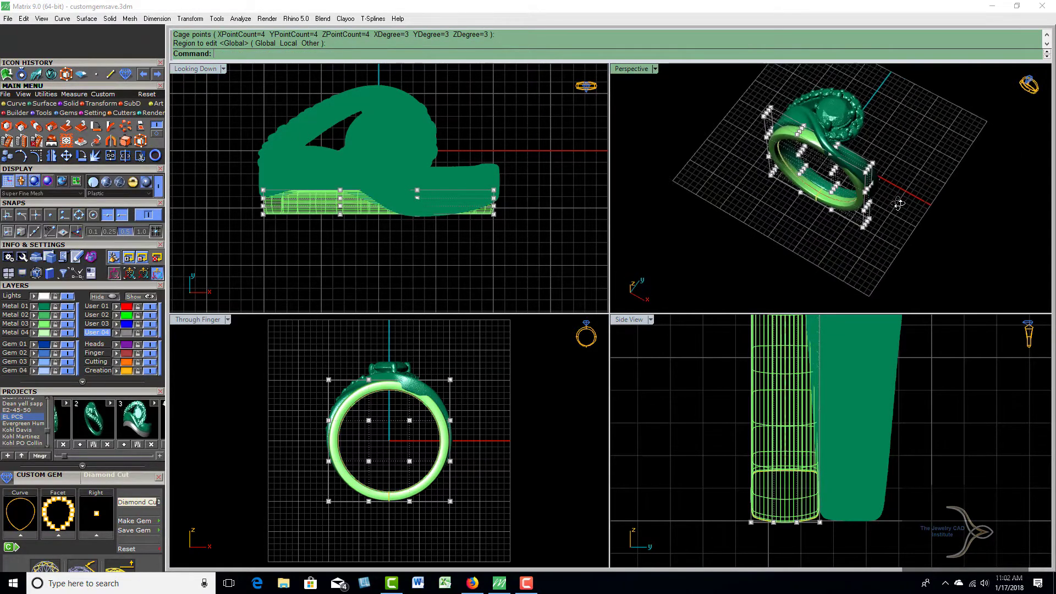
scroll(844, 147, up, 5)
scroll(844, 148, down, 5)
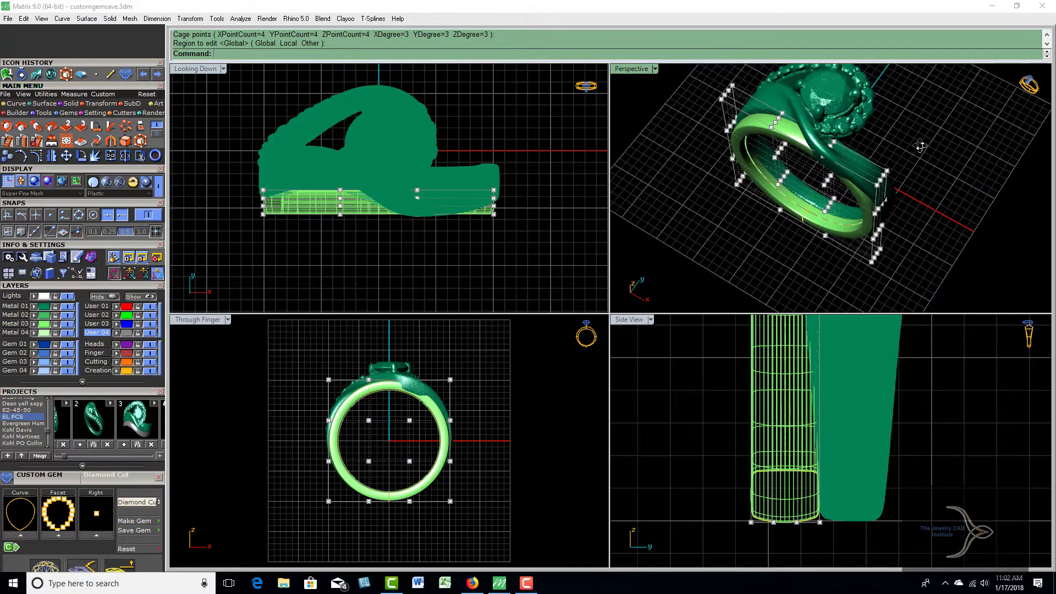
mouse_move(843, 148)
right_down()
mouse_move(971, 309)
mouse_move(976, 103)
mouse_move(972, 120)
mouse_move(963, 113)
right_up()
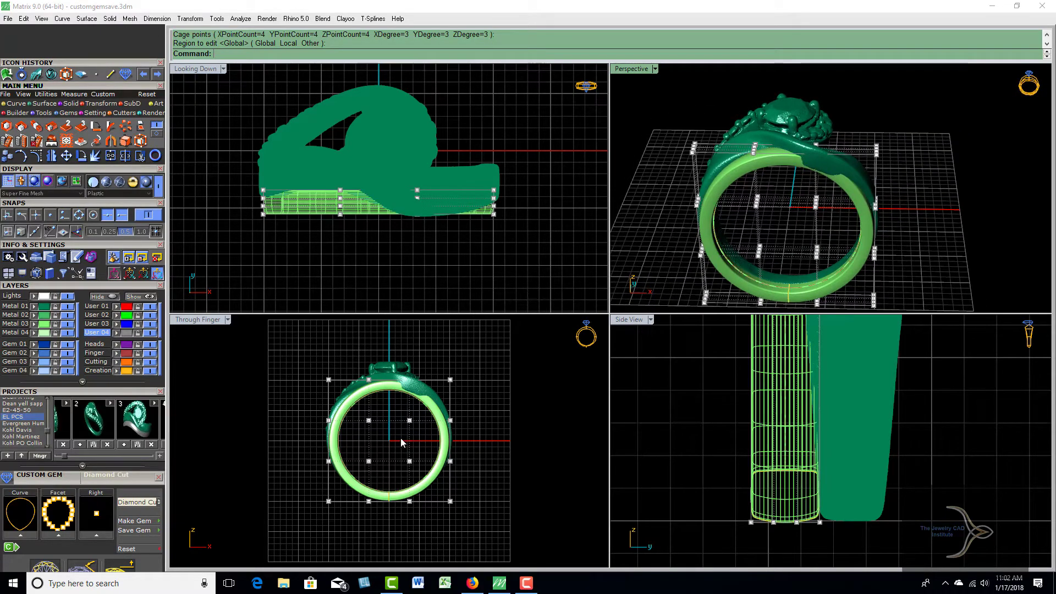
Pull the band's top cage points down toward the engagement ring
drag(400, 438, 431, 360)
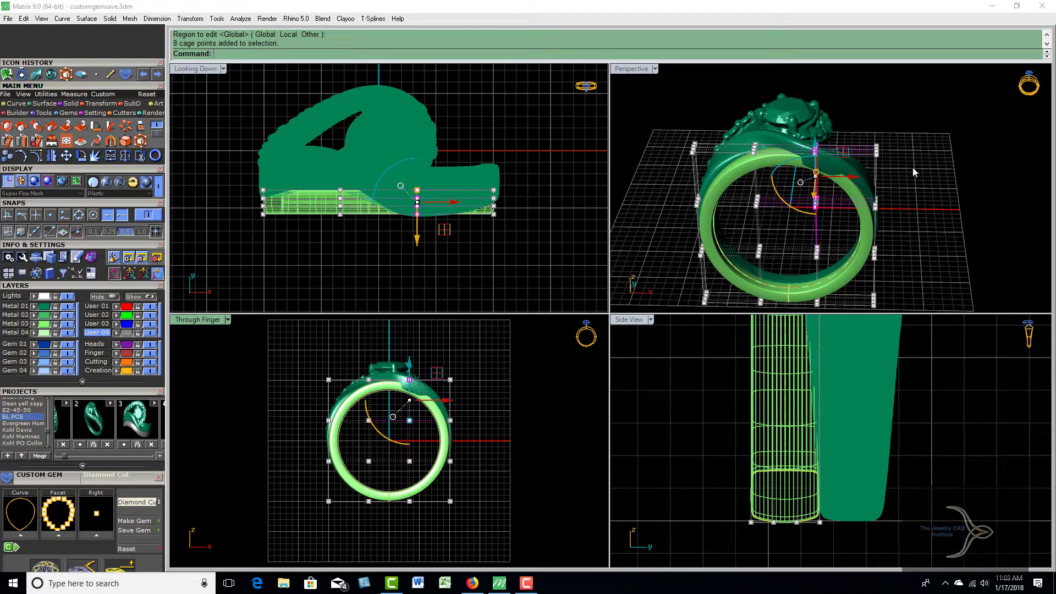
mouse_move(912, 172)
right_down()
mouse_move(827, 172)
mouse_move(825, 140)
right_up()
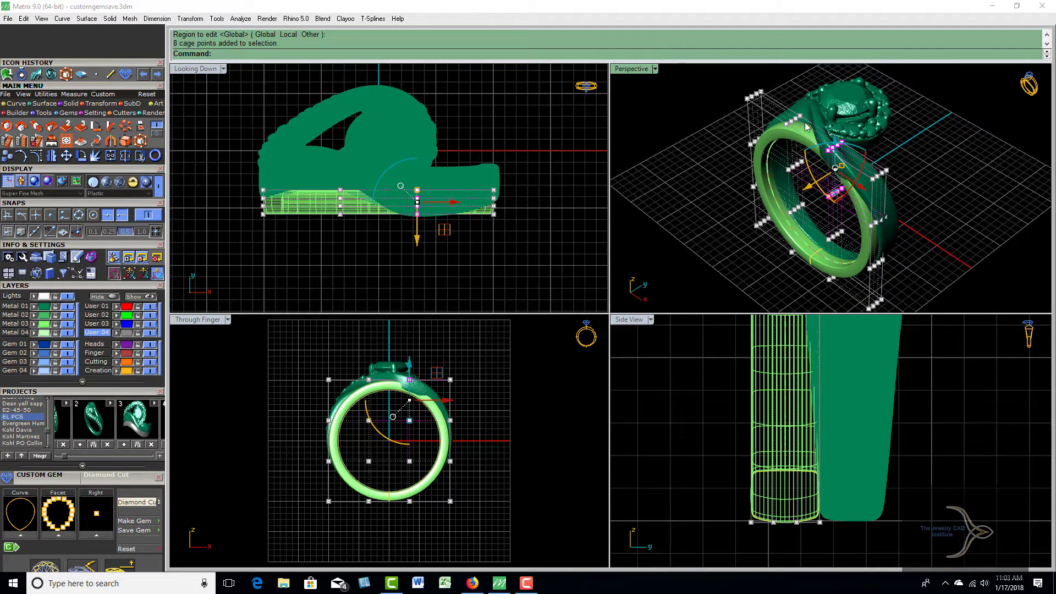
right_drag(814, 152, 808, 207)
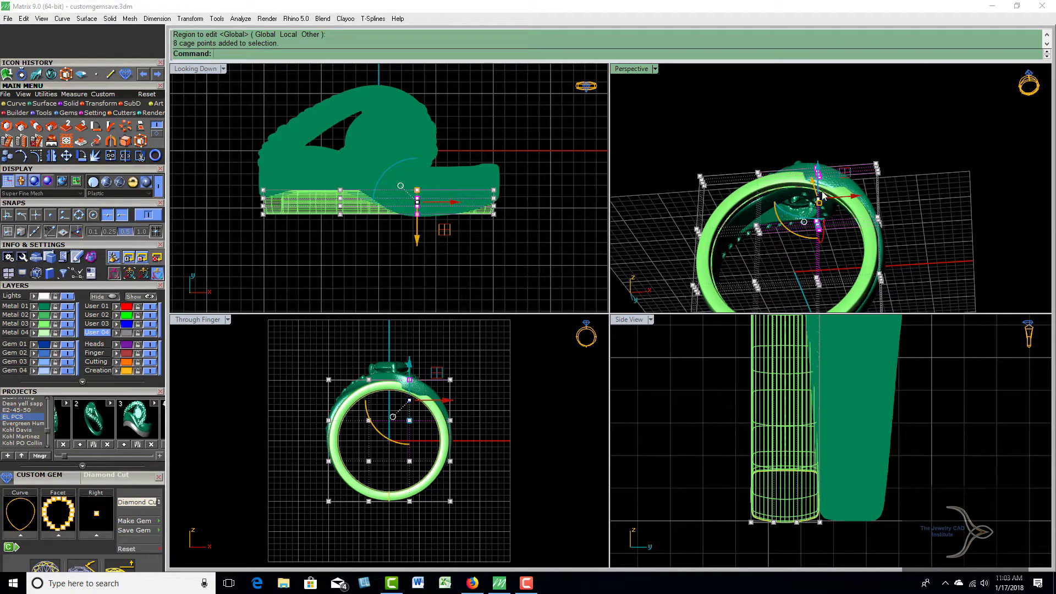
right_drag(916, 172, 791, 293)
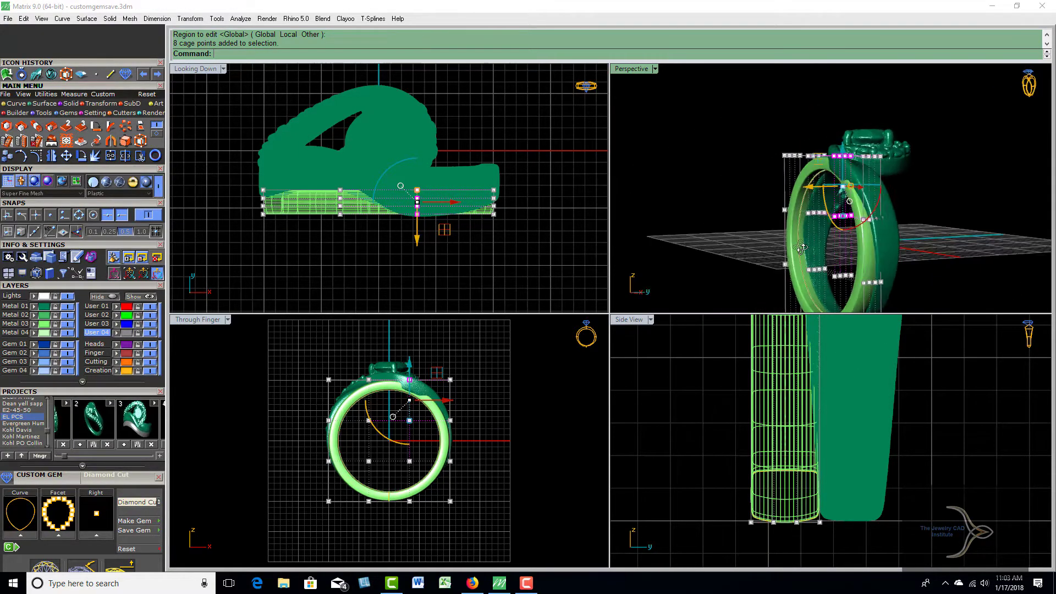
scroll(840, 184, up, 3)
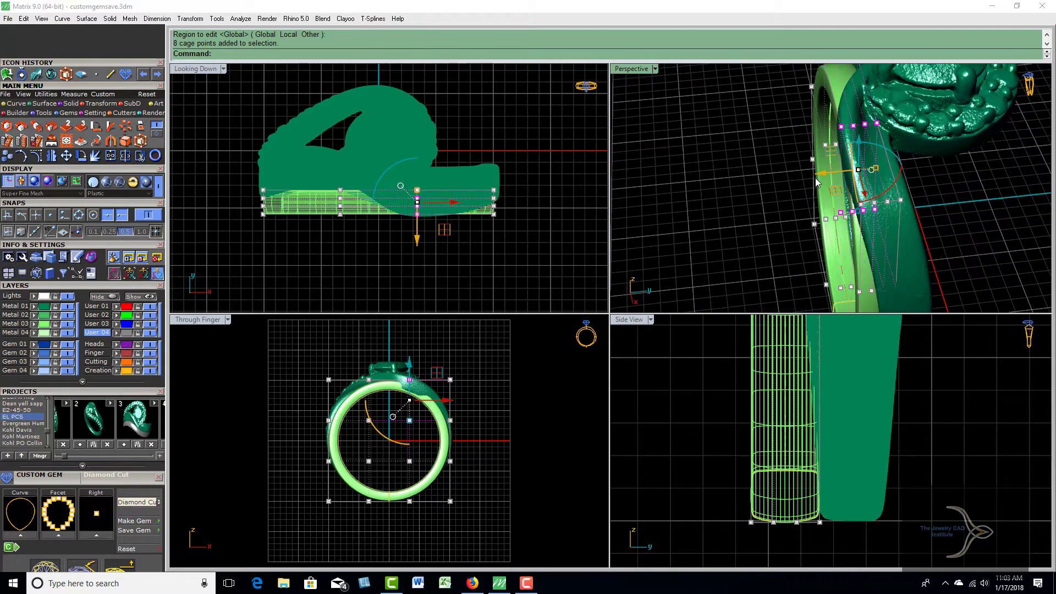
drag(819, 173, 770, 186)
mouse_move(747, 242)
right_down()
mouse_move(826, 138)
mouse_move(779, 190)
right_up()
drag(768, 190, 760, 272)
mouse_move(757, 275)
right_down()
mouse_move(767, 230)
mouse_move(922, 276)
mouse_move(889, 211)
mouse_move(1003, 103)
mouse_move(880, 220)
right_up()
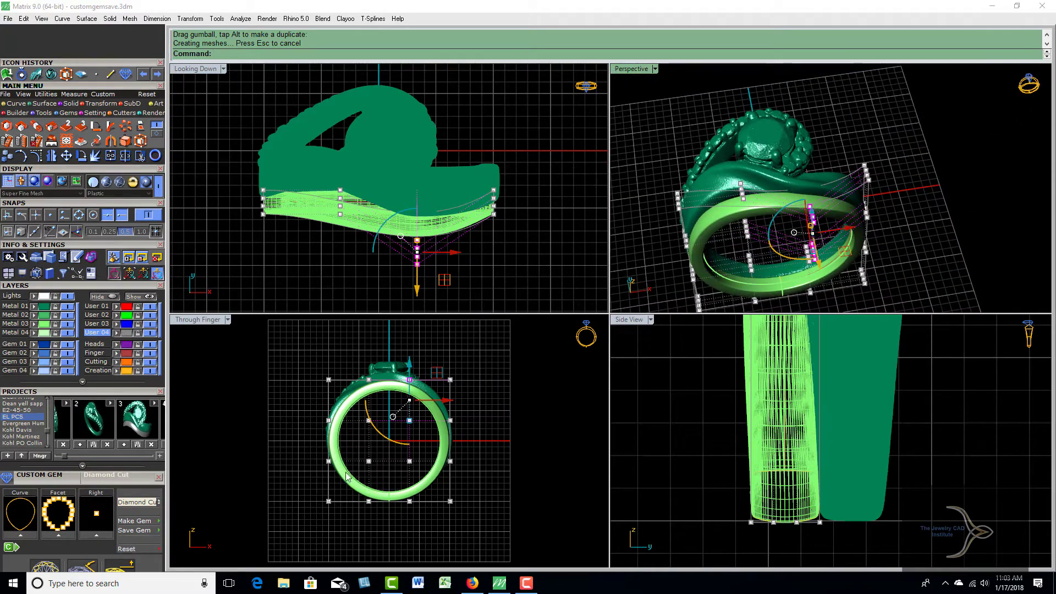
Shift a second group of cage points to curve the band against the ring
drag(350, 354, 387, 441)
drag(339, 244, 339, 230)
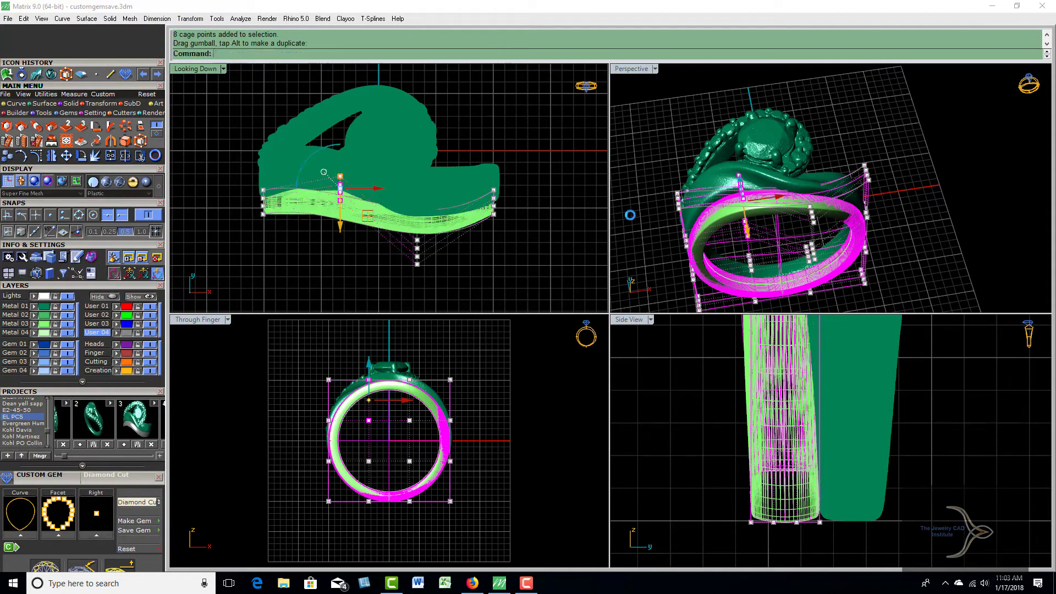
mouse_move(644, 178)
right_down()
mouse_move(783, 173)
mouse_move(833, 234)
right_up()
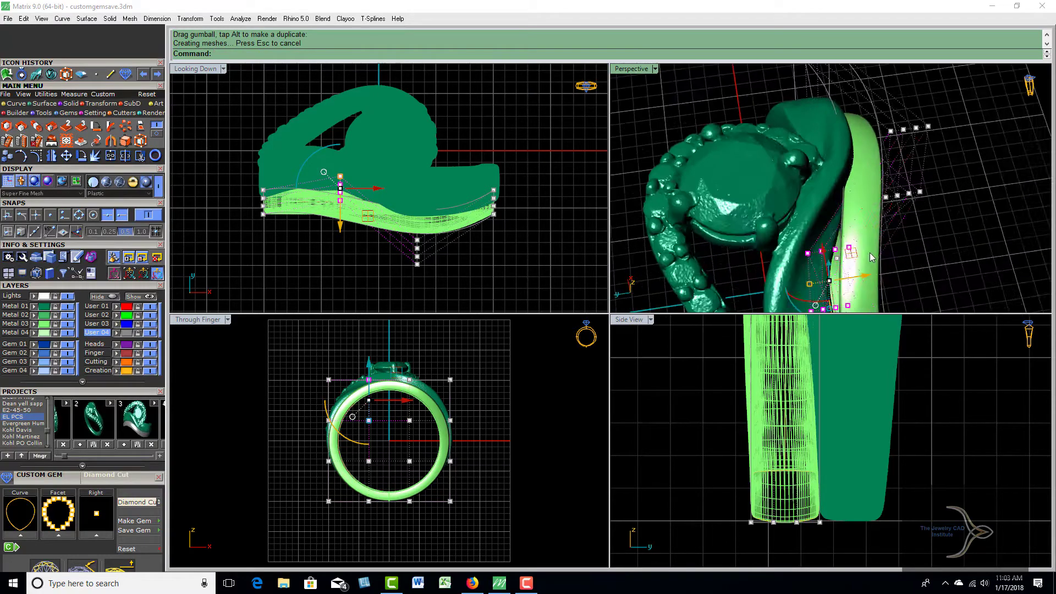
drag(862, 281, 848, 285)
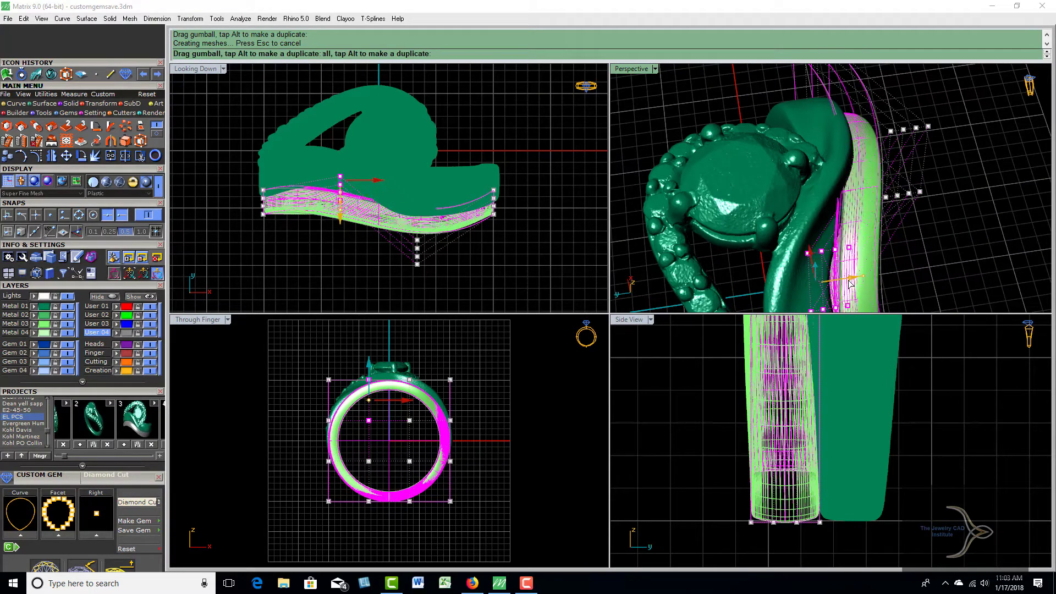
drag(880, 253, 880, 252)
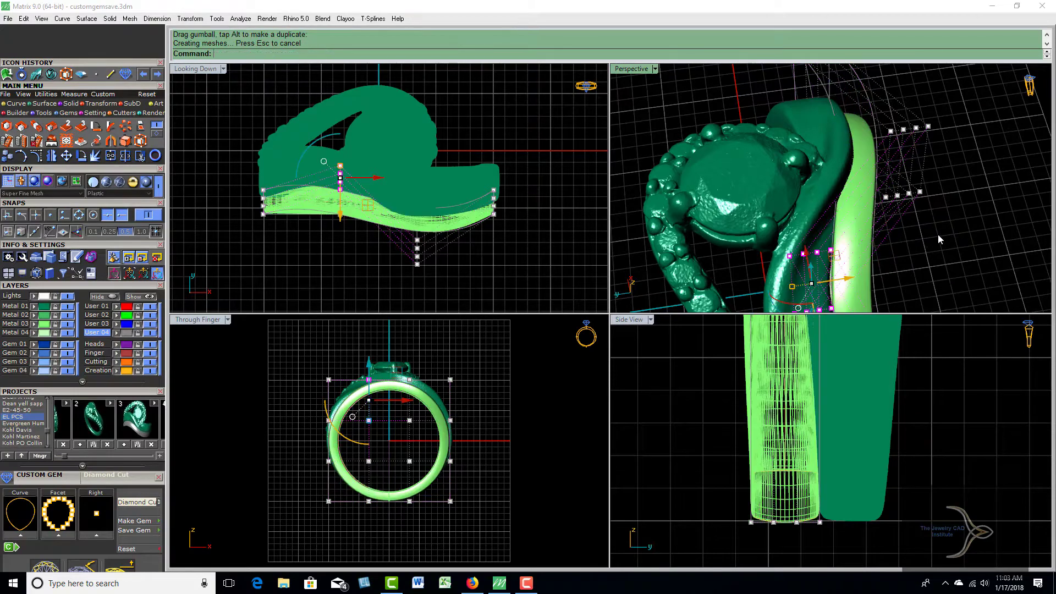
mouse_move(938, 233)
right_down()
mouse_move(762, 228)
mouse_move(839, 260)
mouse_move(825, 282)
right_up()
scroll(839, 259, down, 3)
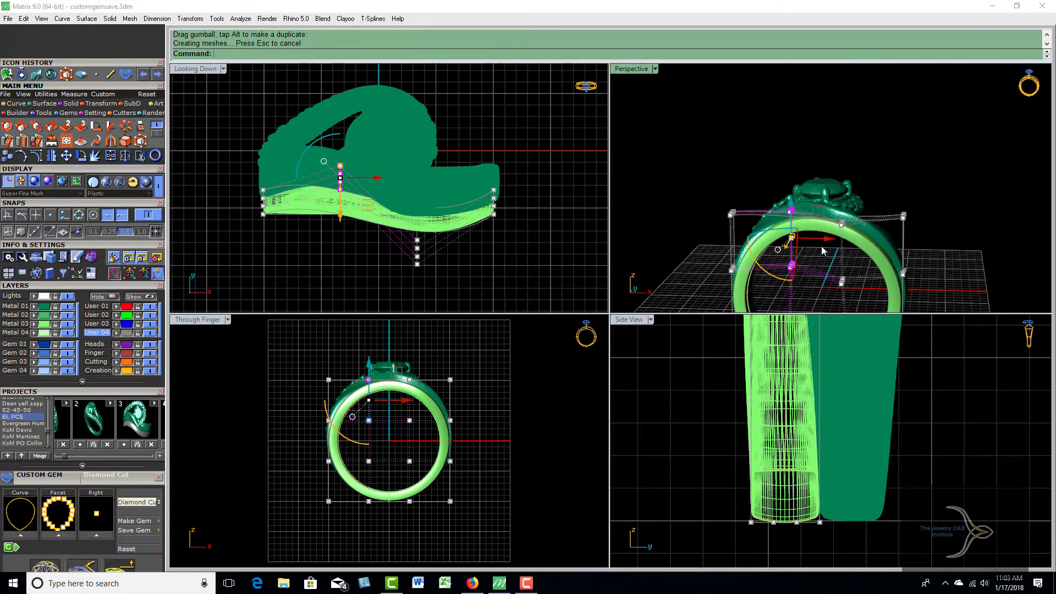
Move the middle cage points so the band hugs the ring, then select the right-side points
click(833, 270)
right_drag(889, 183, 812, 288)
scroll(837, 222, up, 3)
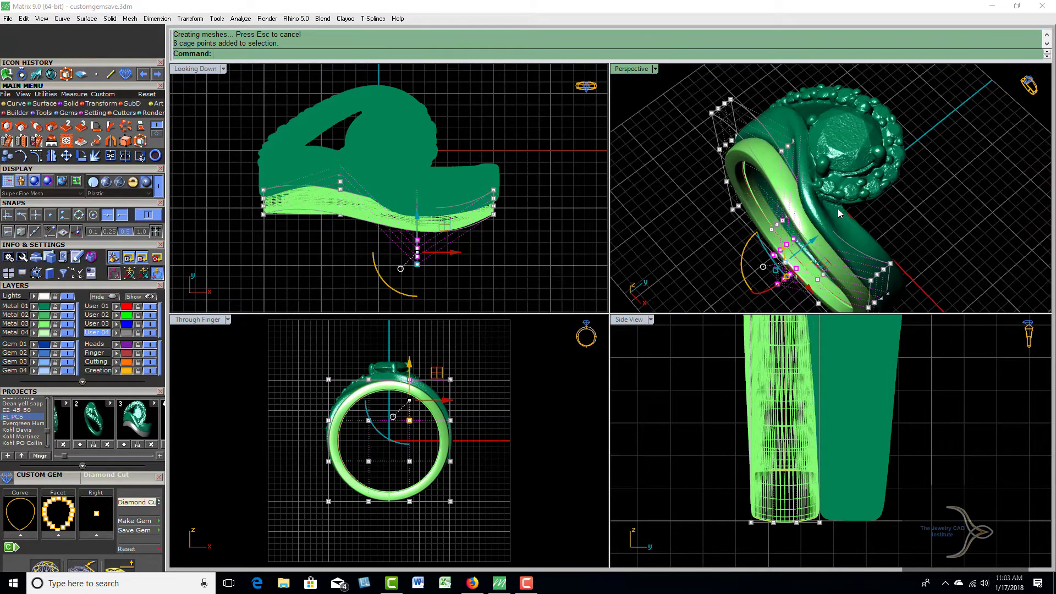
drag(821, 240, 806, 252)
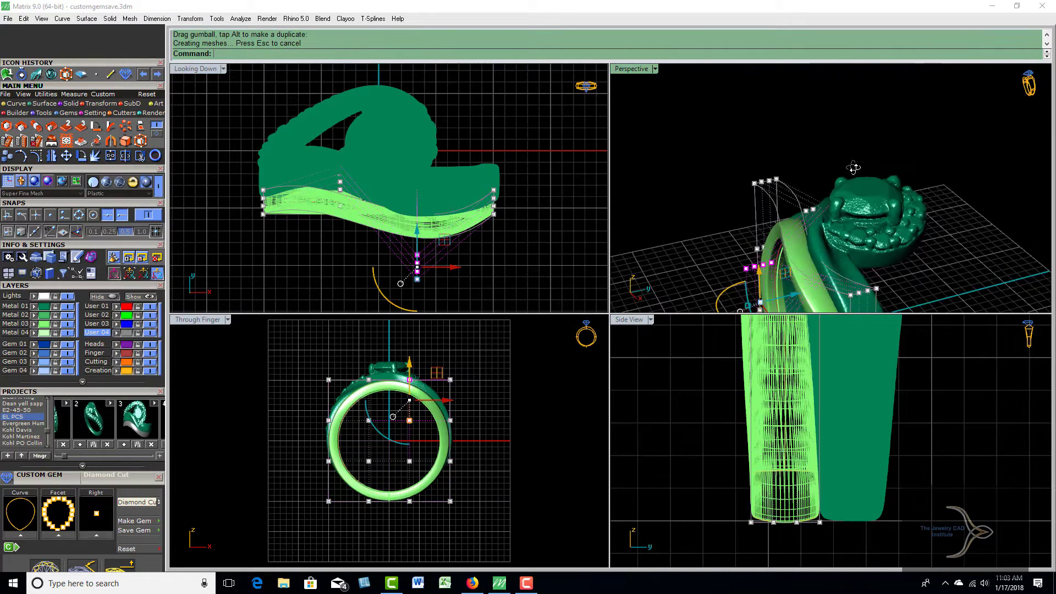
mouse_move(881, 245)
right_down()
mouse_move(870, 221)
mouse_move(913, 216)
right_up()
scroll(870, 221, down, 3)
drag(432, 369, 476, 449)
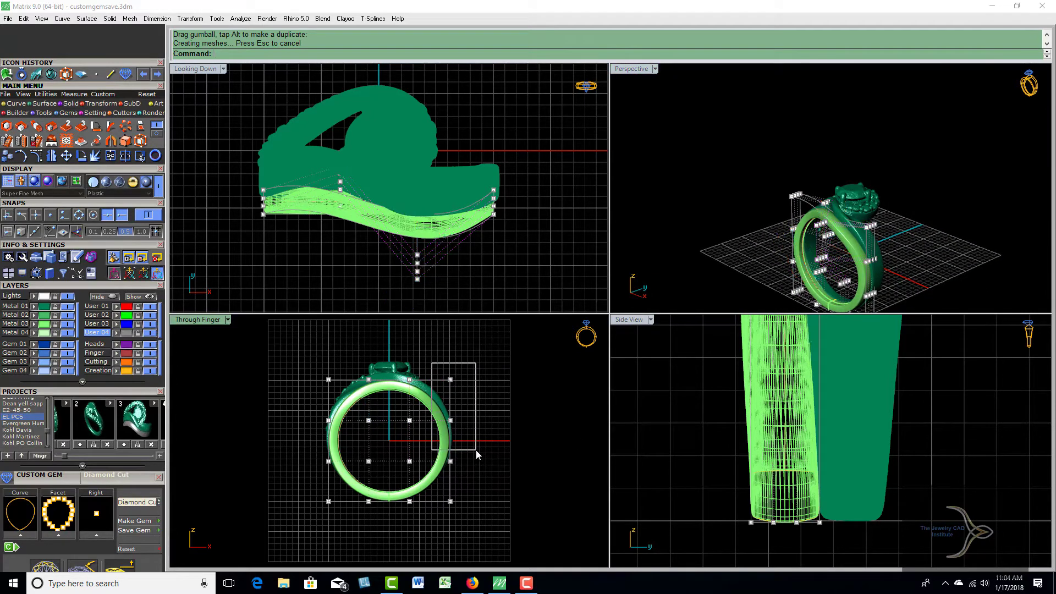
right_drag(920, 269, 884, 274)
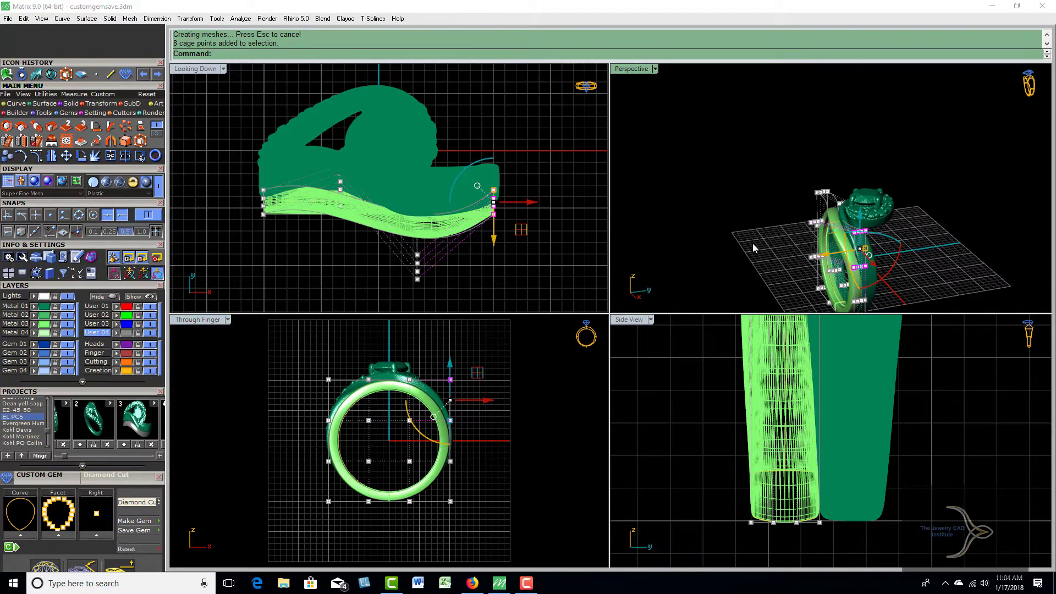
Maximize the Perspective view and shift the selected cage points to tuck the band's side in
double_click(635, 70)
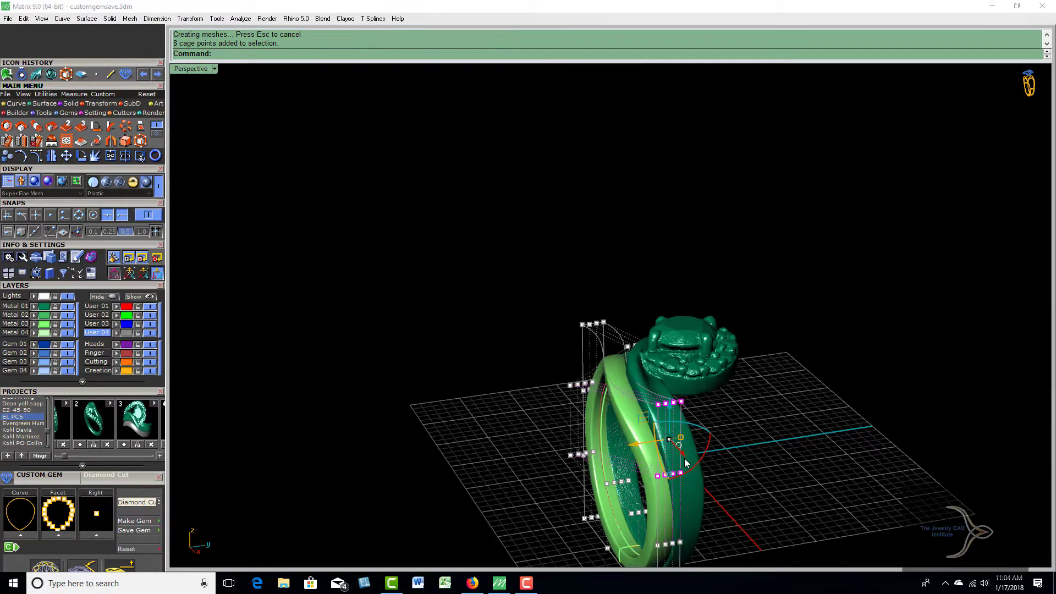
mouse_move(663, 434)
right_down()
mouse_move(644, 338)
mouse_move(637, 364)
right_up()
scroll(645, 337, up, 3)
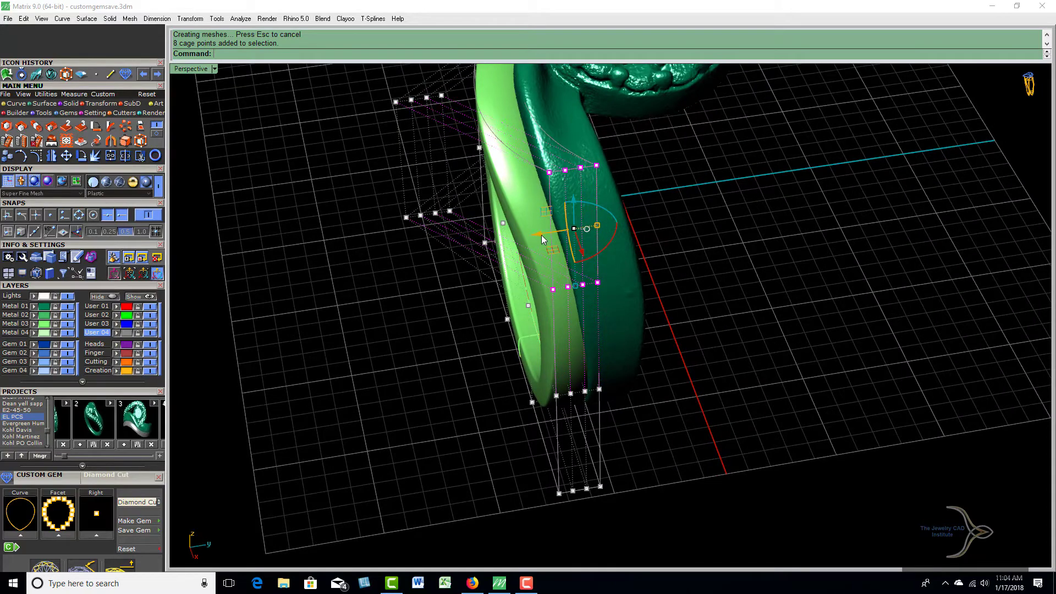
drag(541, 235, 527, 240)
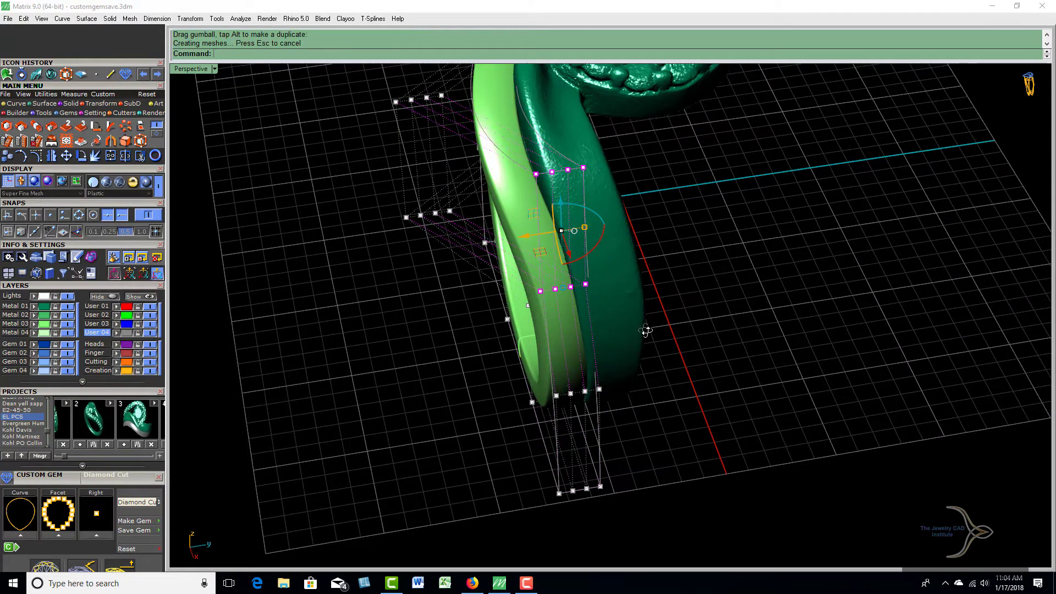
mouse_move(648, 335)
right_down()
mouse_move(701, 396)
mouse_move(692, 371)
mouse_move(544, 344)
right_up()
drag(543, 327, 546, 322)
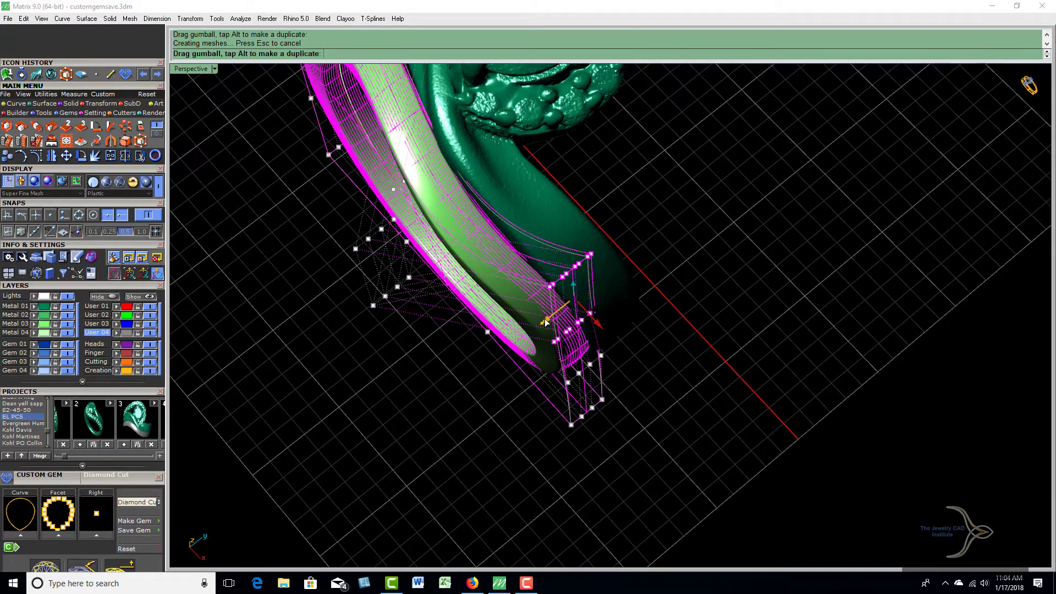
drag(531, 420, 648, 447)
Push four bottom cage points against the engagement ring and orbit to check the fit
right_drag(636, 459, 550, 457)
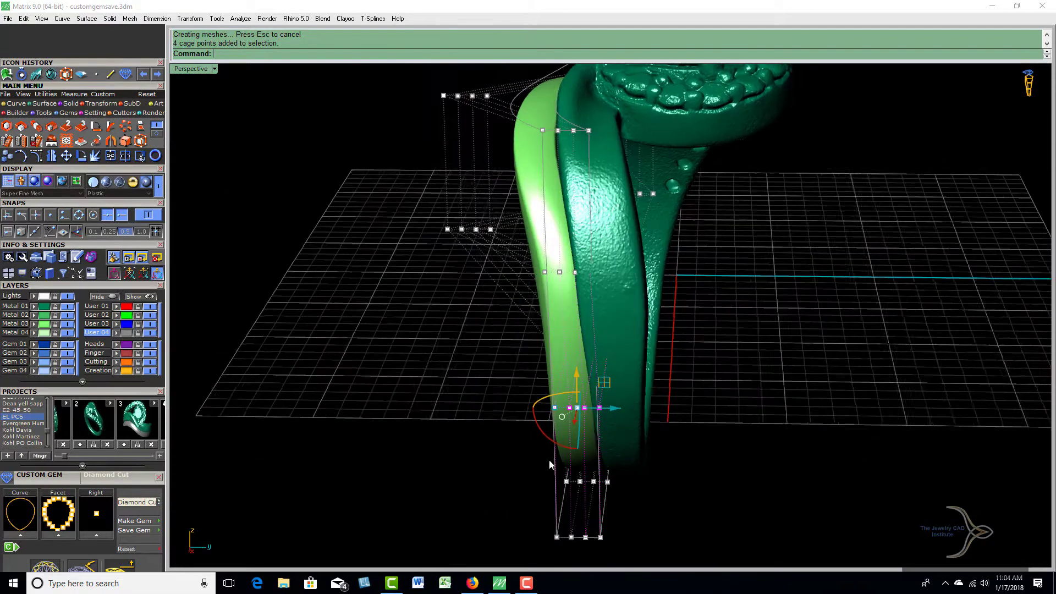
drag(614, 410, 613, 412)
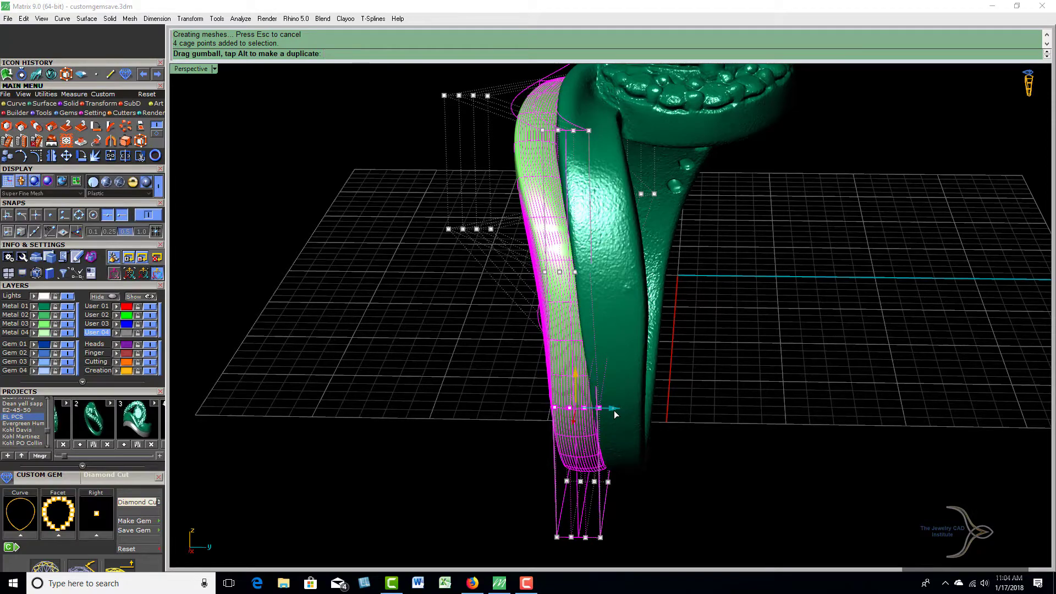
drag(716, 407, 709, 400)
right_drag(709, 400, 723, 386)
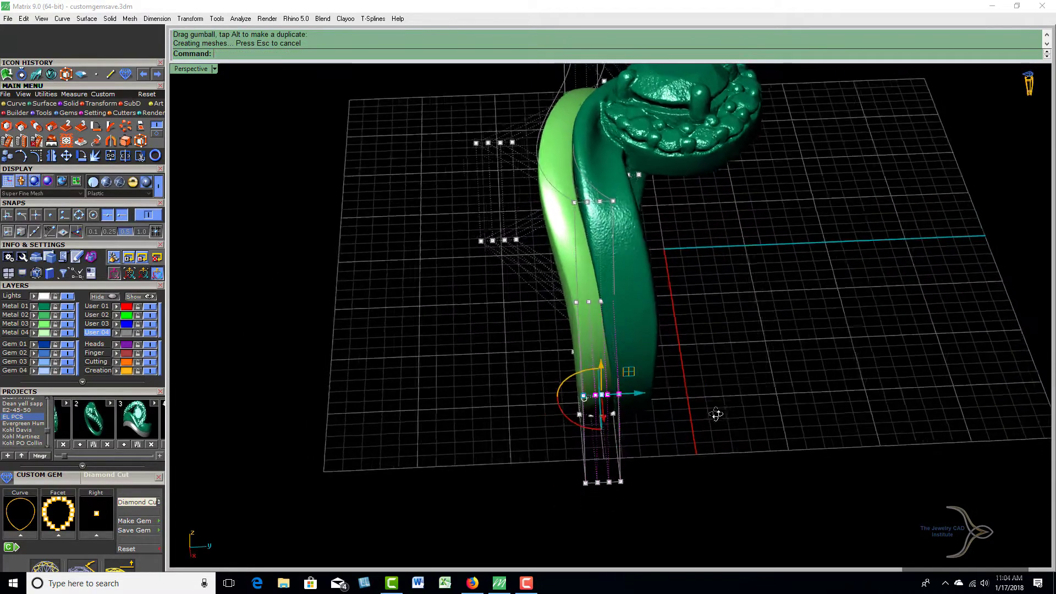
right_drag(724, 386, 749, 400)
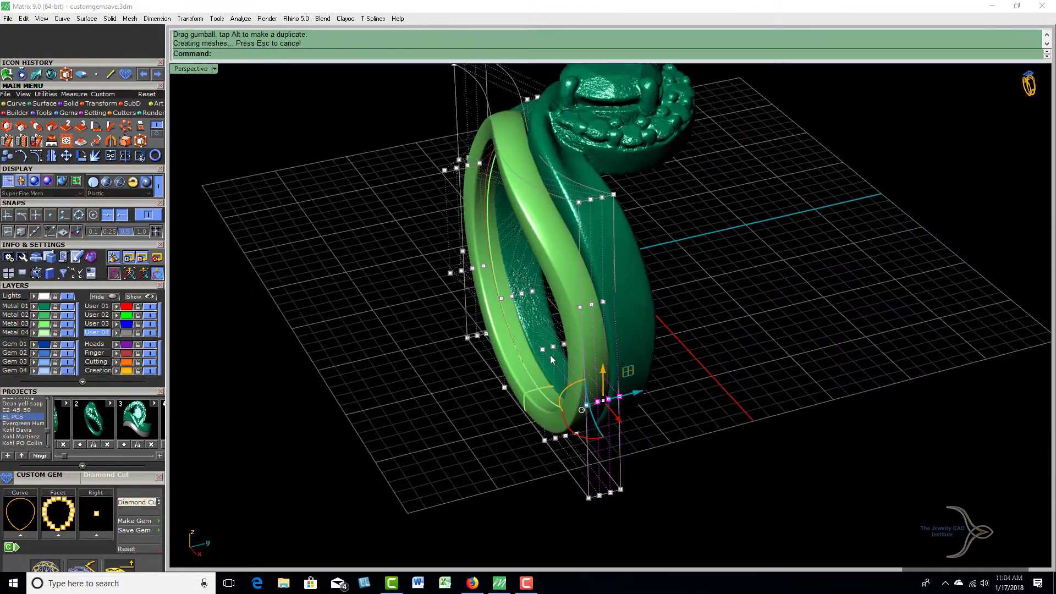
mouse_move(678, 258)
right_down()
mouse_move(737, 318)
mouse_move(615, 175)
mouse_move(688, 219)
mouse_move(678, 189)
mouse_move(691, 172)
mouse_move(671, 122)
mouse_move(688, 179)
mouse_move(674, 123)
mouse_move(682, 106)
right_up()
mouse_move(437, 315)
right_down()
mouse_move(518, 266)
mouse_move(632, 264)
mouse_move(483, 281)
mouse_move(381, 254)
right_up()
Window-select eight cage points and move them to bend the band
drag(410, 322, 411, 322)
mouse_move(276, 286)
right_down()
mouse_move(407, 332)
mouse_move(530, 411)
right_up()
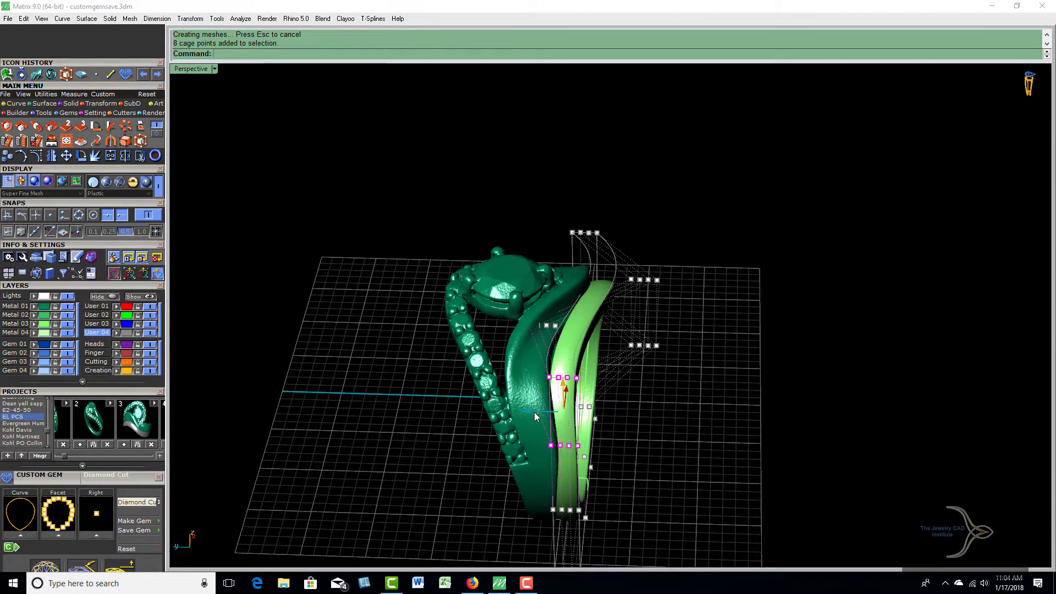
drag(533, 412, 536, 412)
drag(571, 450, 572, 450)
right_drag(669, 476, 388, 356)
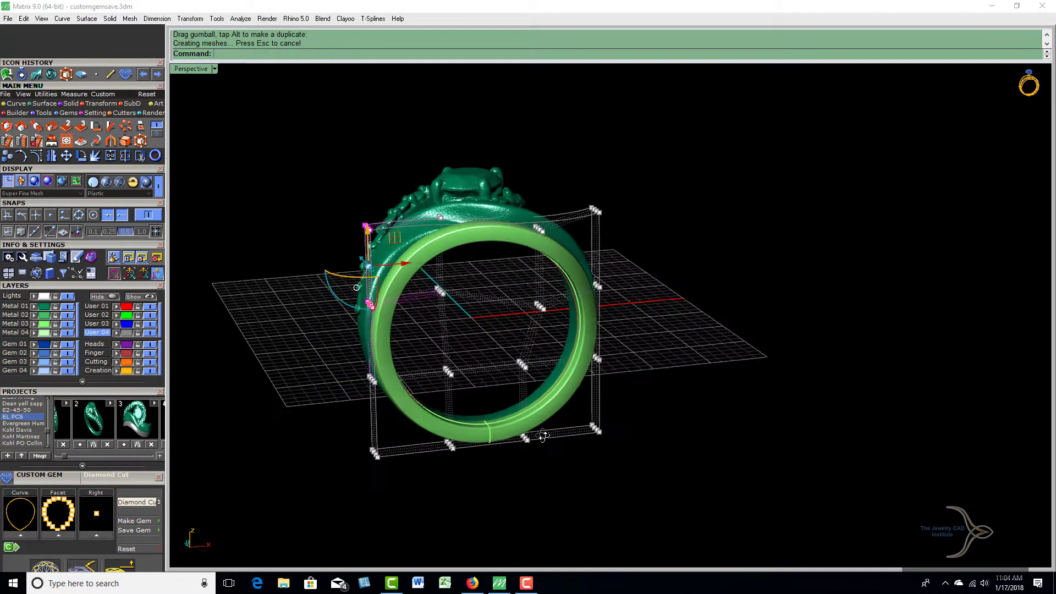
Window-select six cage points and shift them to bend the band further
drag(318, 271, 415, 341)
right_drag(404, 368, 474, 404)
scroll(474, 404, up, 3)
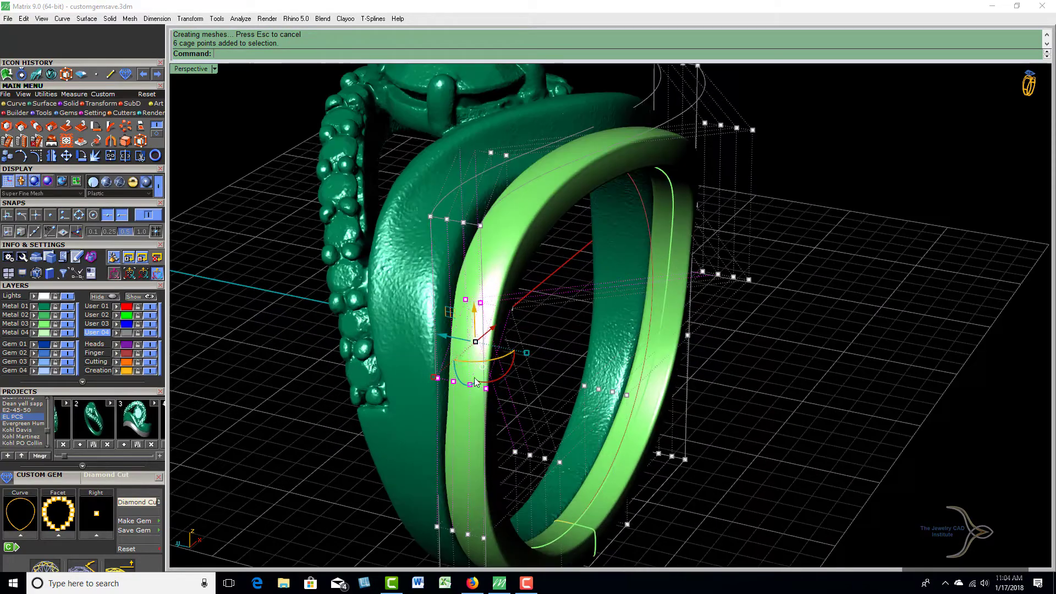
drag(447, 341, 451, 345)
right_drag(515, 378, 554, 274)
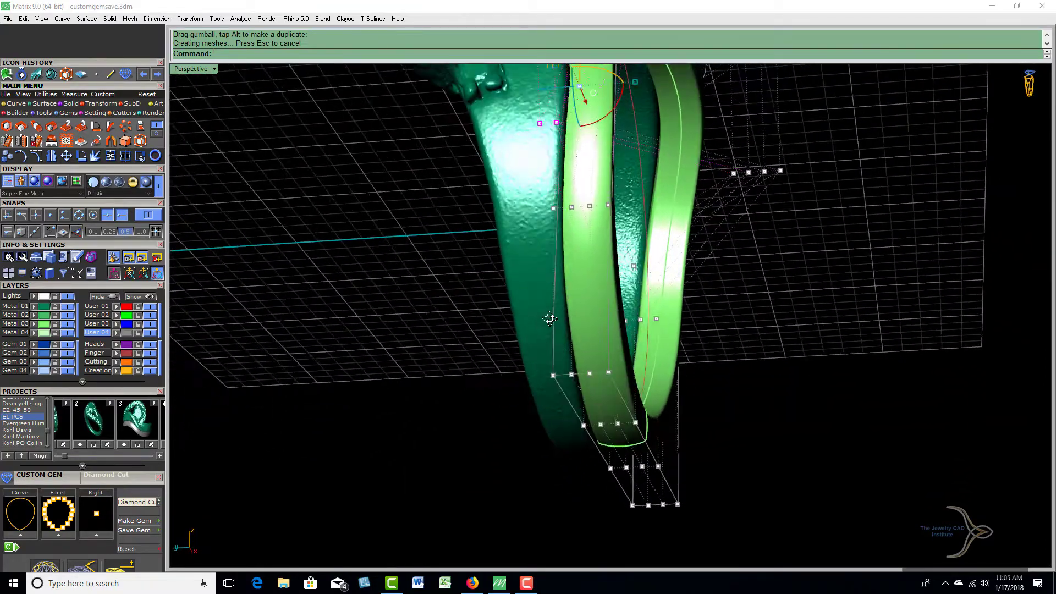
mouse_move(554, 274)
right_down()
mouse_move(506, 338)
mouse_move(339, 301)
right_up()
scroll(408, 360, down, 5)
right_drag(467, 360, 361, 358)
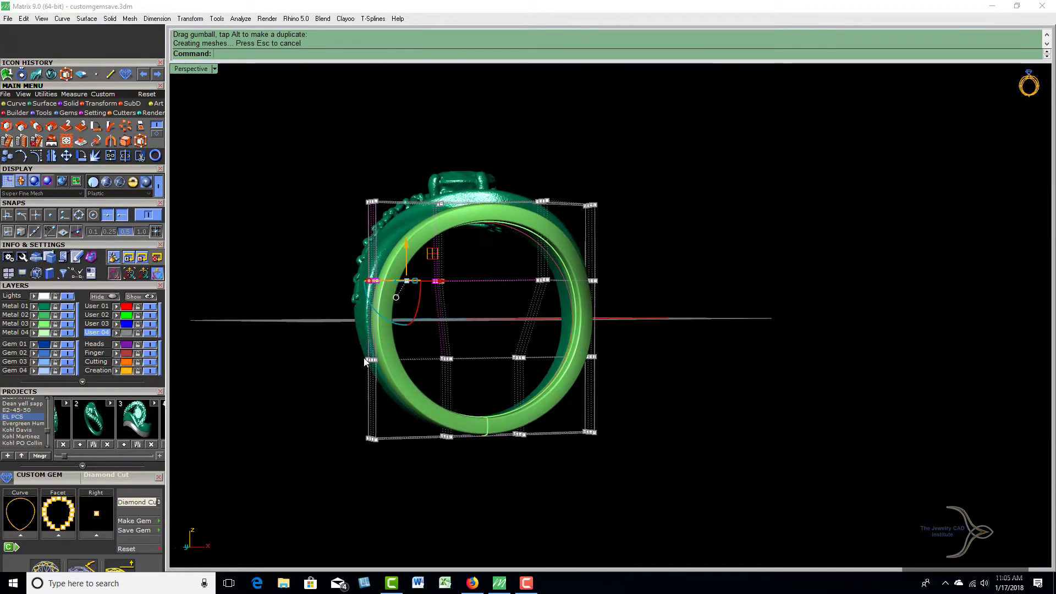
Move four more cage points, then check the band's fit from above and front
drag(381, 373, 392, 381)
right_drag(393, 381, 506, 423)
scroll(505, 424, up, 3)
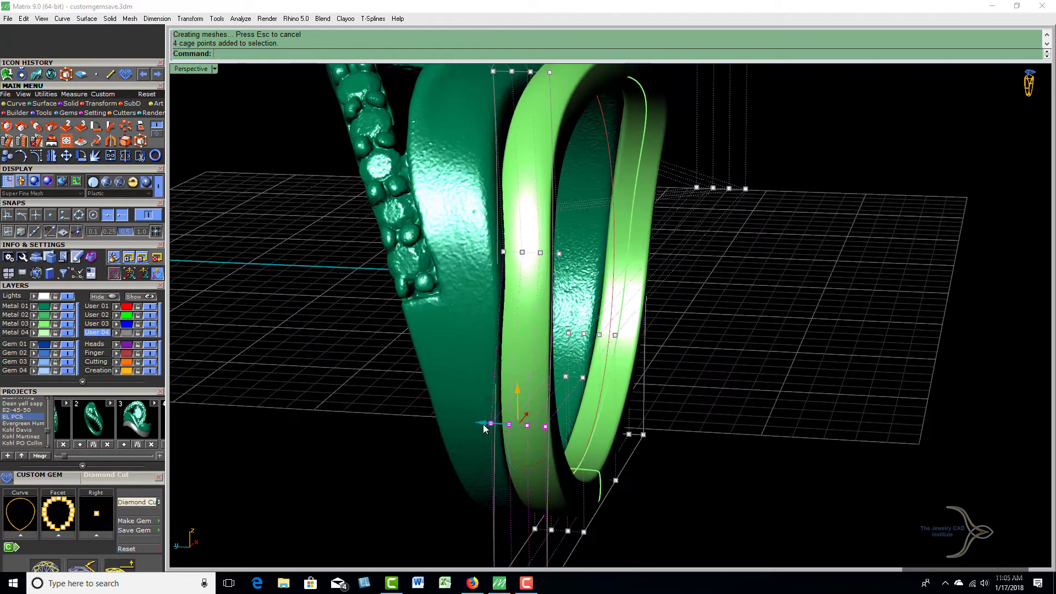
drag(485, 428, 487, 429)
scroll(694, 374, down, 3)
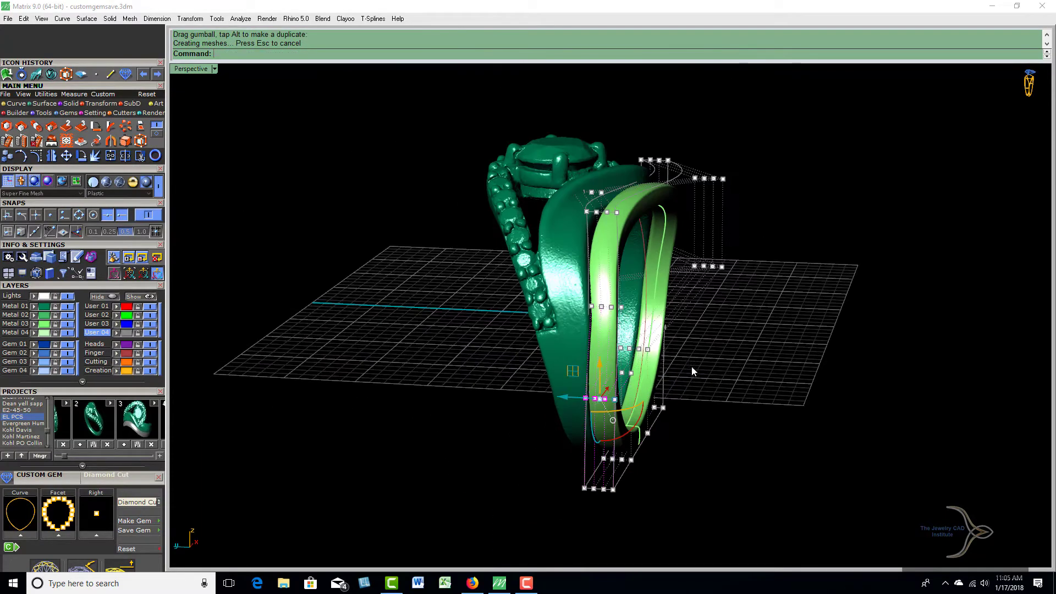
right_drag(686, 359, 679, 485)
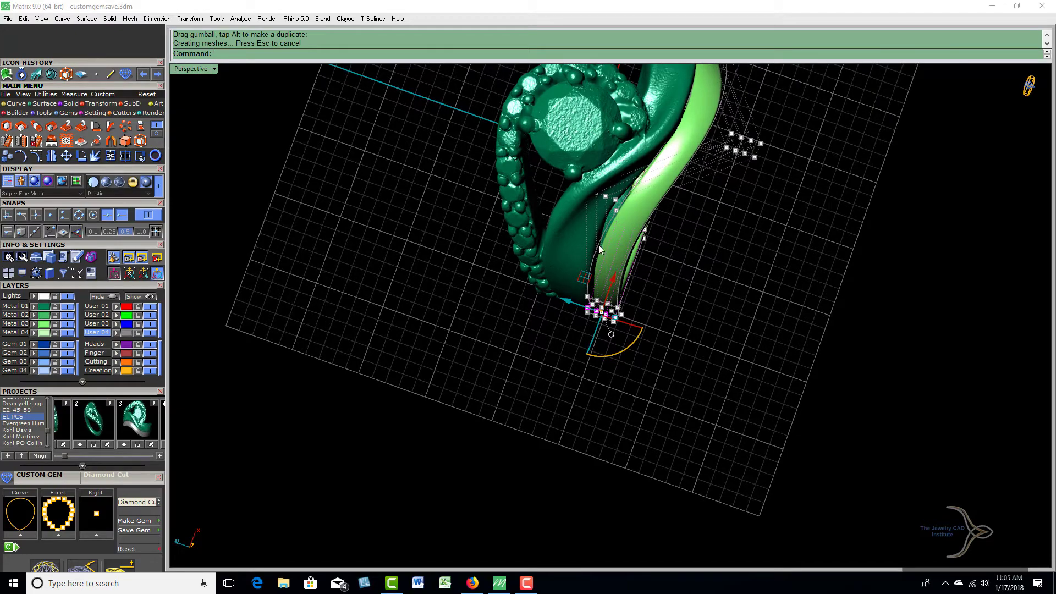
mouse_move(681, 292)
right_down()
mouse_move(565, 179)
mouse_move(554, 140)
mouse_move(585, 291)
right_up()
mouse_move(720, 348)
right_down()
mouse_move(709, 369)
mouse_move(638, 341)
mouse_move(656, 297)
right_up()
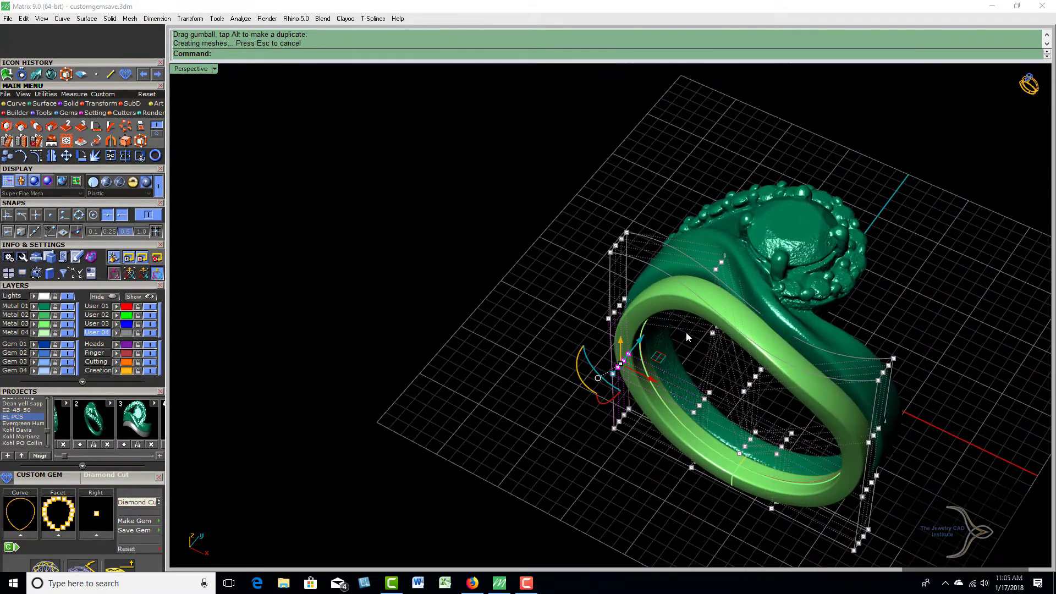
Delete the band's old control cage
key(Escape)
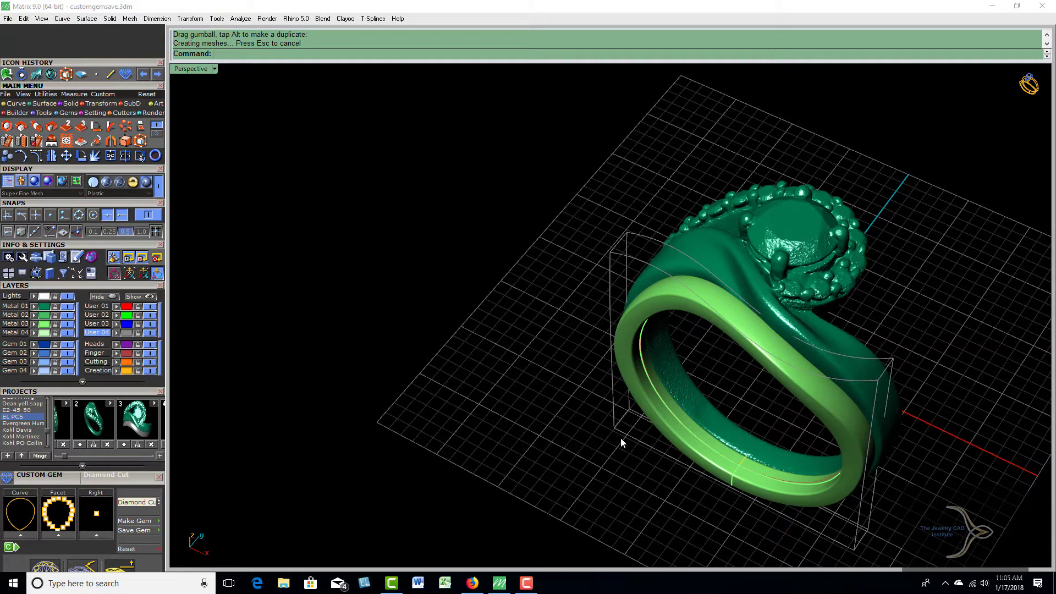
click(624, 435)
key(Delete)
right_drag(572, 408, 642, 342)
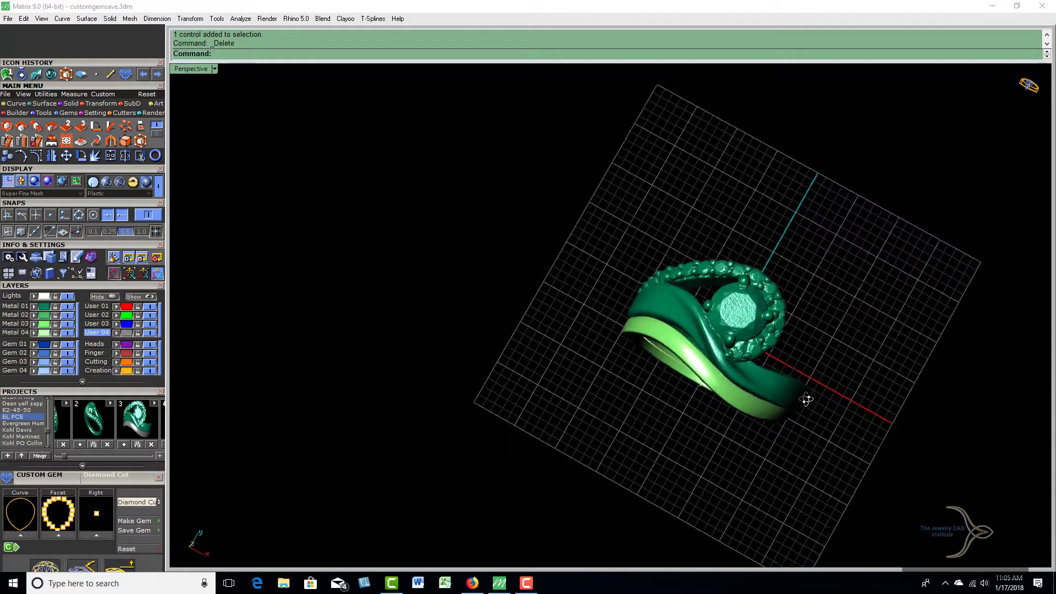
right_drag(797, 354, 748, 405)
Select the light-green band and start Cage Edit with BoundingBox in World coordinates
click(747, 405)
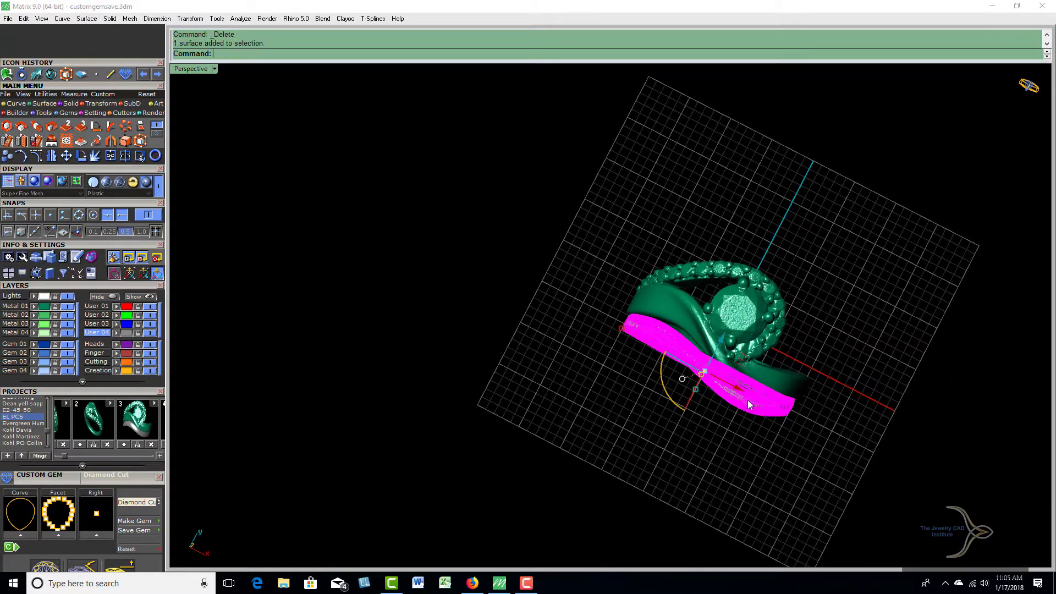
click(145, 142)
click(272, 54)
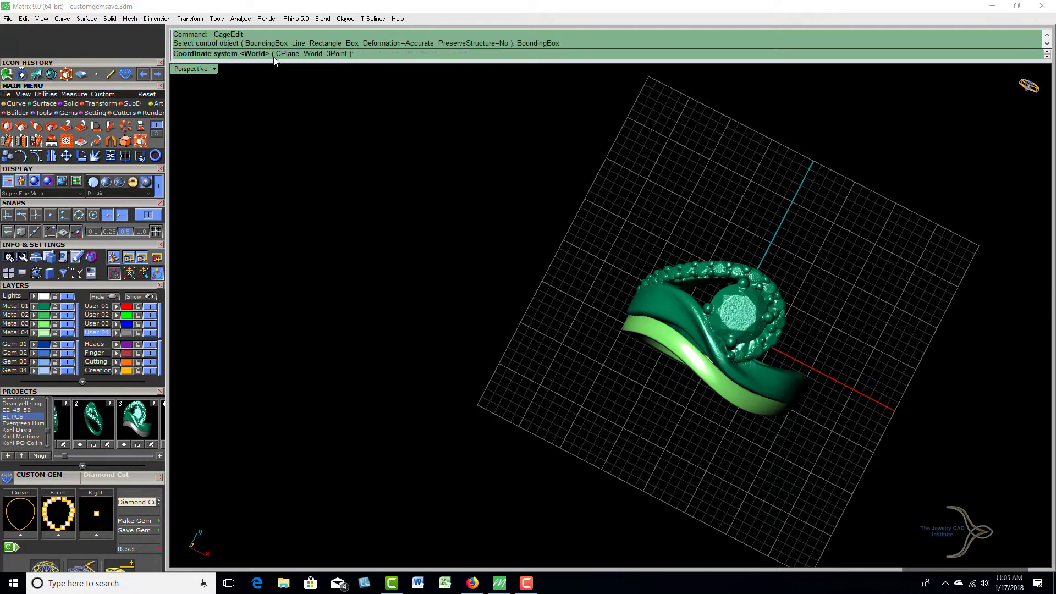
key(Return)
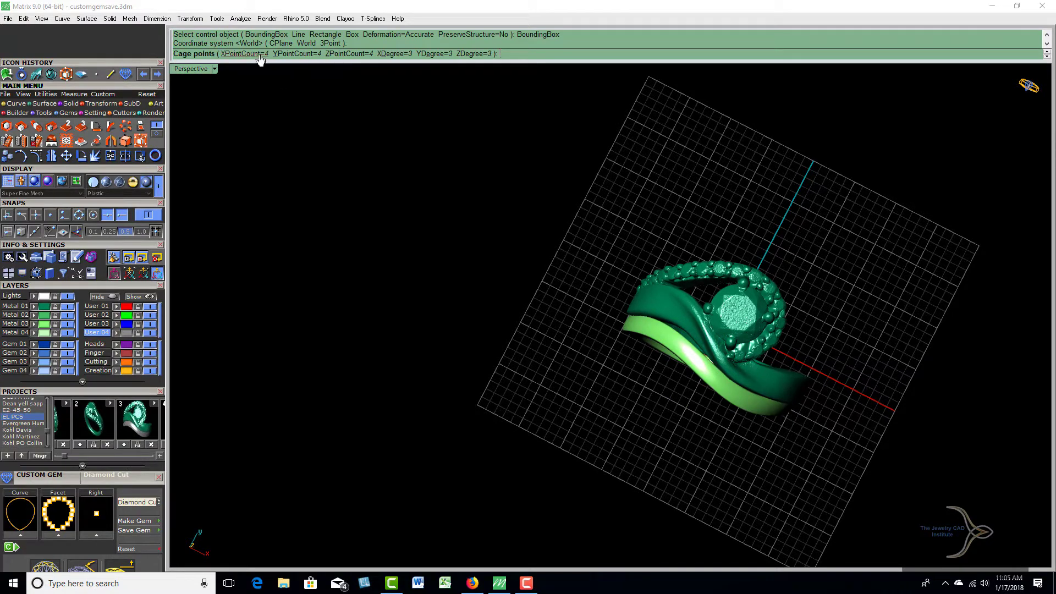
Set the cage's X, Y and Z point counts to 5 and build it
click(258, 53)
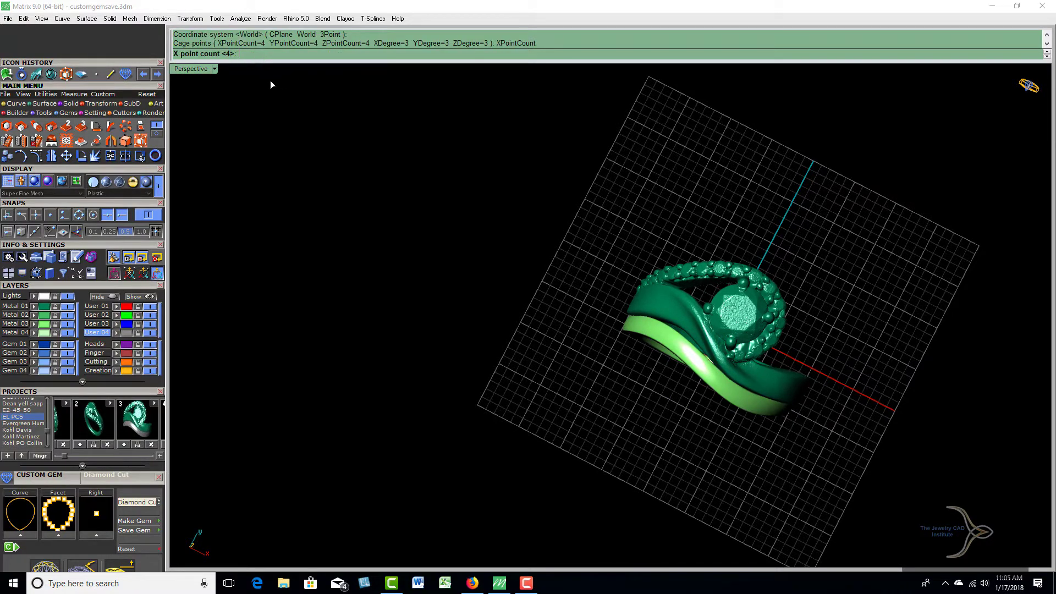
text(5)
key(Return)
click(296, 54)
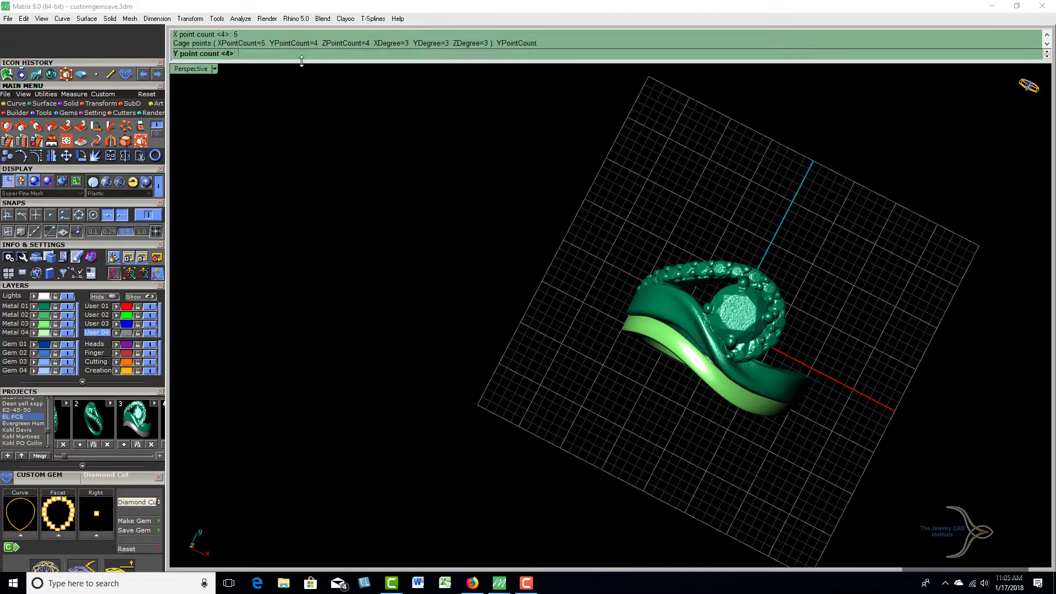
text(5)
key(Return)
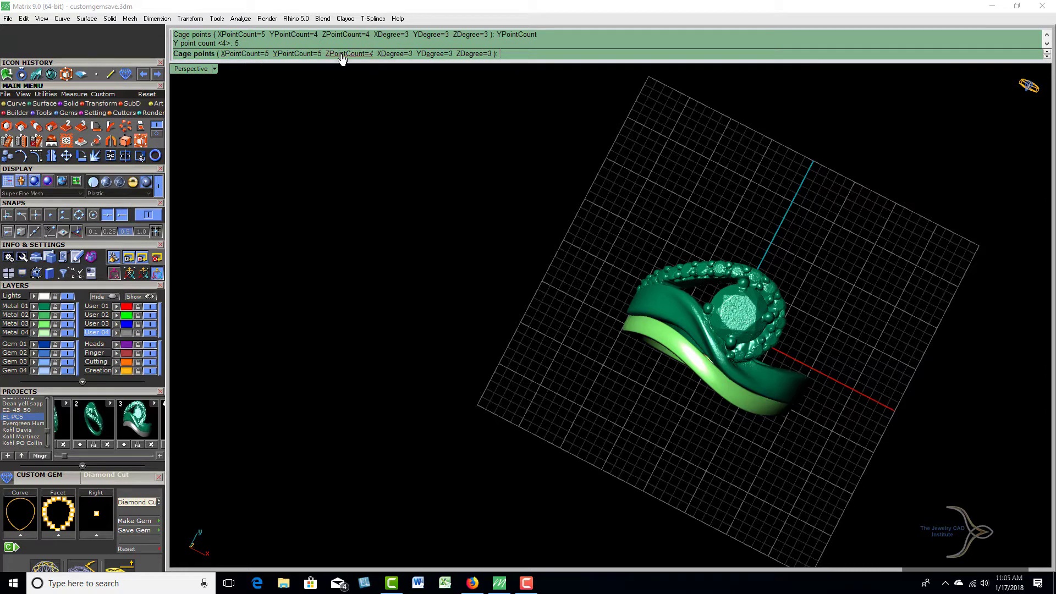
click(341, 55)
text(5)
key(Return)
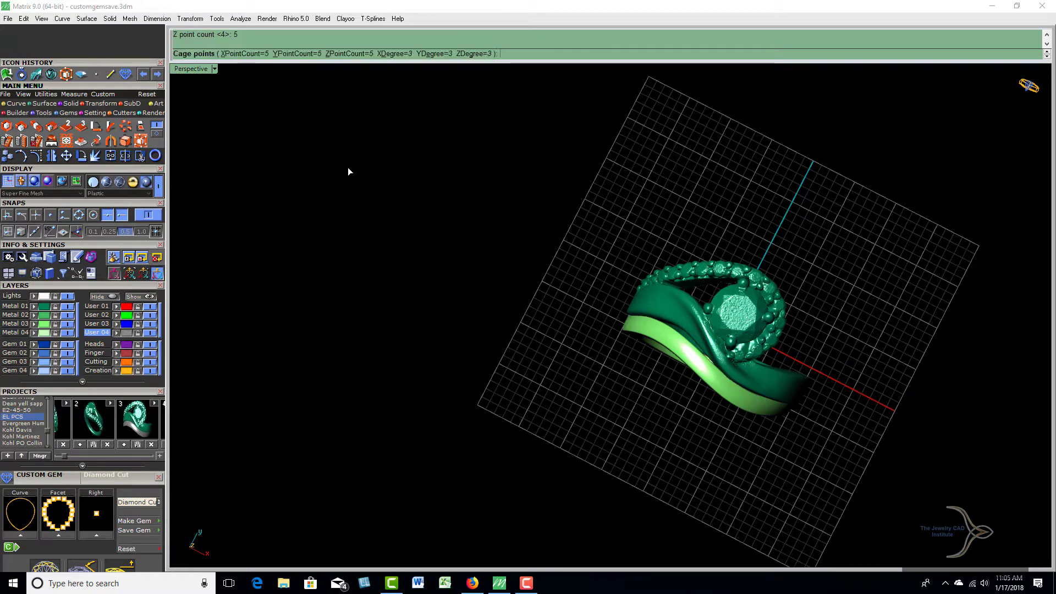
key(Return)
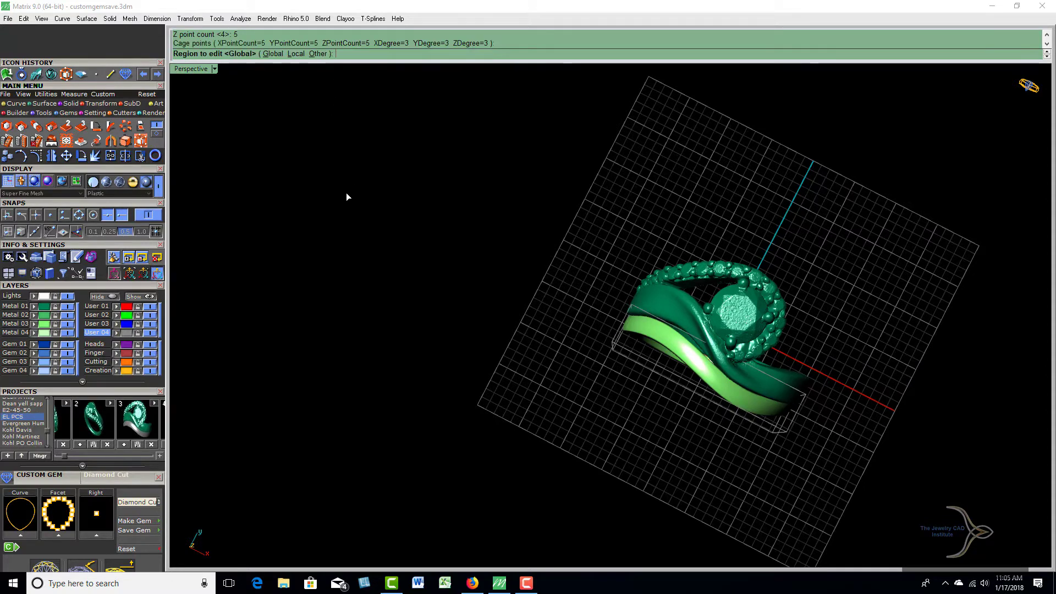
key(Return)
Select ten cage points on the new cage and move them to bend the band
mouse_move(493, 330)
right_down()
mouse_move(515, 284)
mouse_move(539, 332)
mouse_move(537, 224)
mouse_move(517, 282)
mouse_move(542, 311)
right_up()
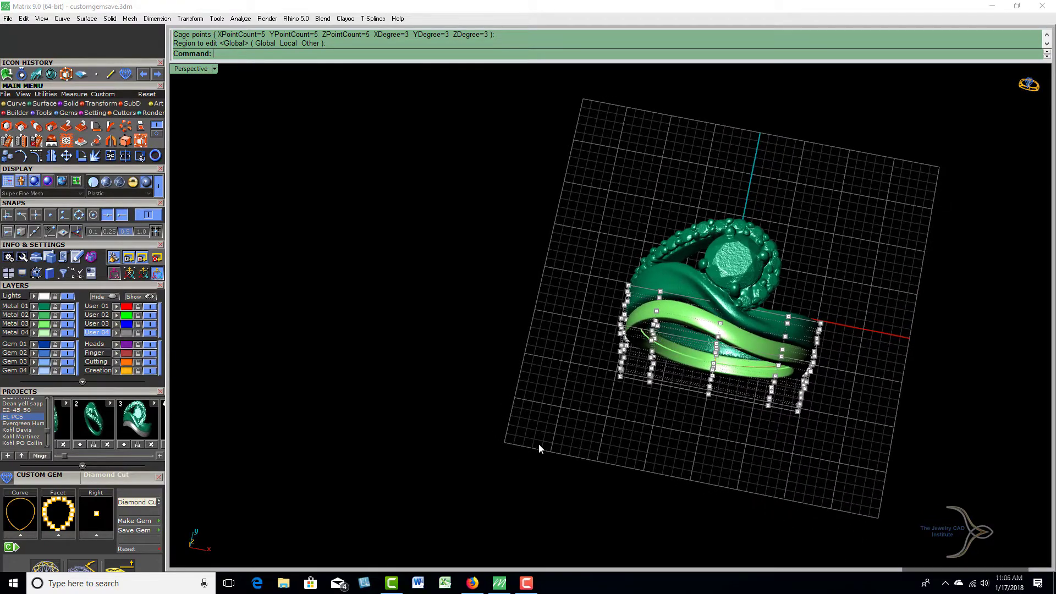
right_drag(609, 451, 639, 356)
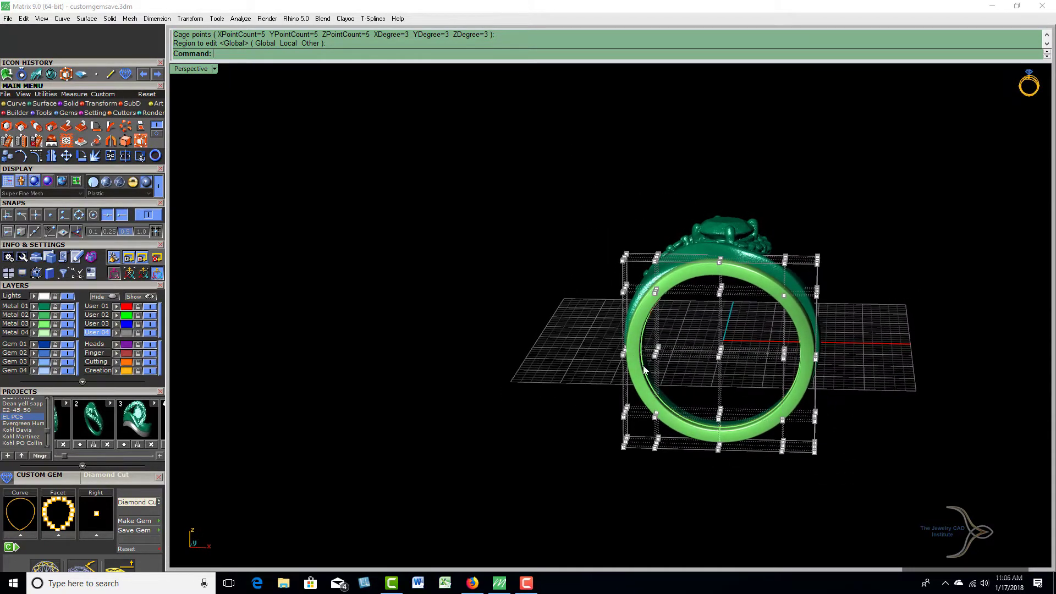
drag(687, 199, 744, 313)
right_drag(839, 256, 795, 339)
scroll(757, 361, up, 3)
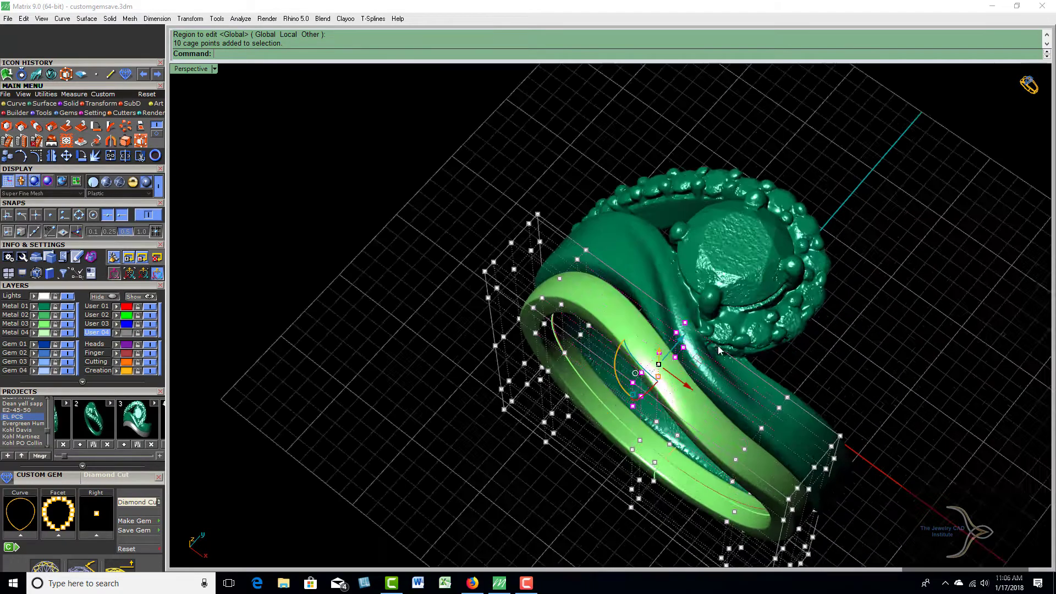
click(680, 345)
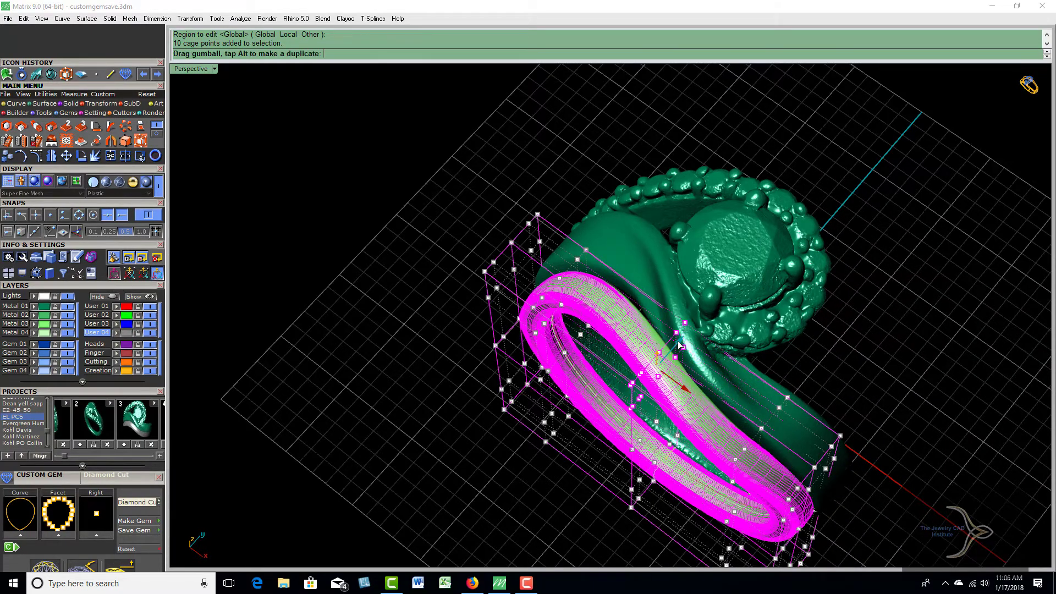
drag(806, 377, 861, 354)
mouse_move(861, 354)
right_down()
mouse_move(817, 365)
mouse_move(873, 321)
mouse_move(886, 285)
mouse_move(923, 266)
right_up()
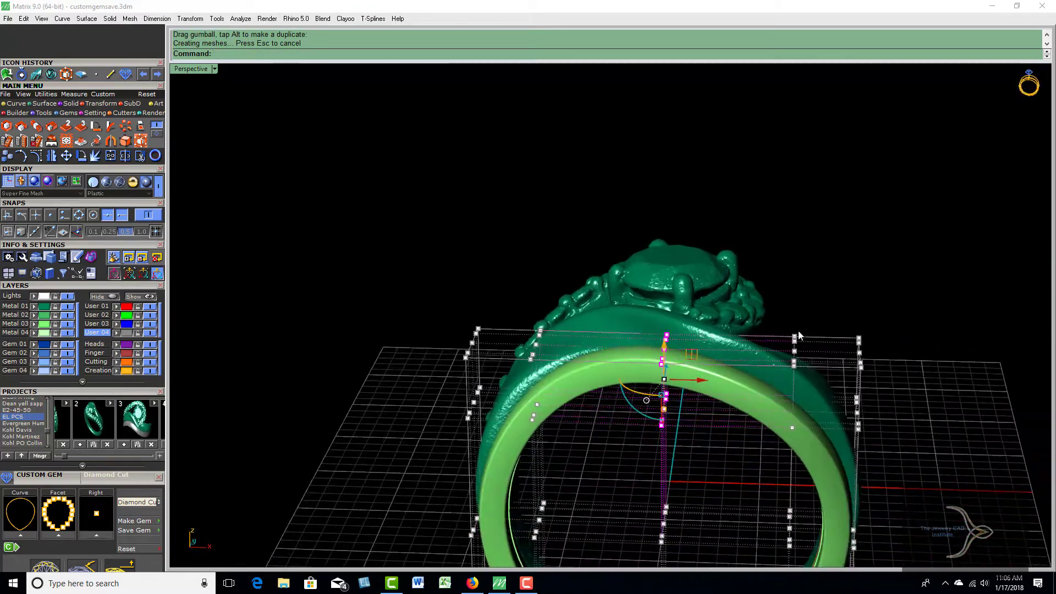
Select another ten cage points and bend the band further
drag(773, 320, 813, 460)
mouse_move(814, 460)
right_down()
mouse_move(902, 431)
mouse_move(784, 451)
right_up()
drag(737, 463, 740, 467)
mouse_move(862, 388)
right_down()
mouse_move(874, 467)
mouse_move(933, 480)
mouse_move(834, 337)
mouse_move(818, 464)
mouse_move(851, 516)
mouse_move(825, 483)
mouse_move(848, 487)
mouse_move(831, 545)
right_up()
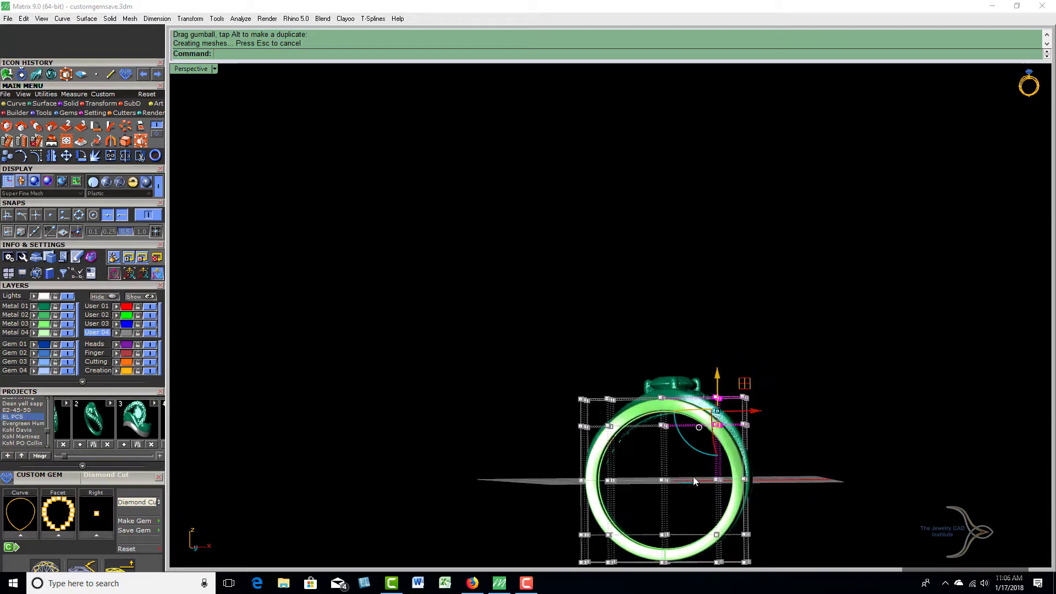
Pull ten cage points at one end so the band's side sits against the ring
drag(767, 494, 765, 494)
mouse_move(799, 500)
right_down()
mouse_move(711, 524)
mouse_move(758, 503)
right_up()
scroll(757, 503, up, 4)
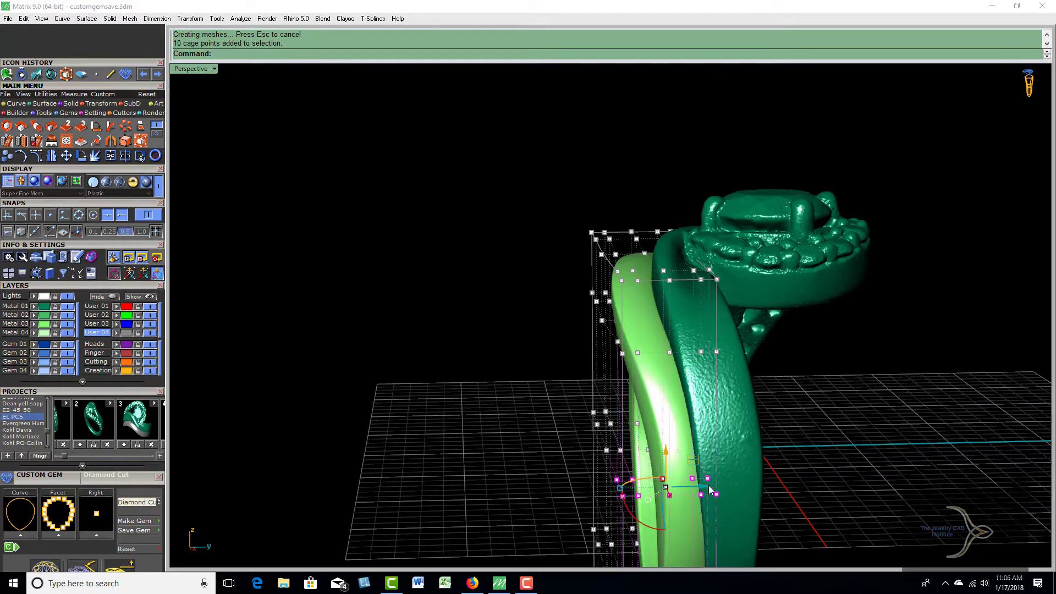
drag(703, 489, 764, 509)
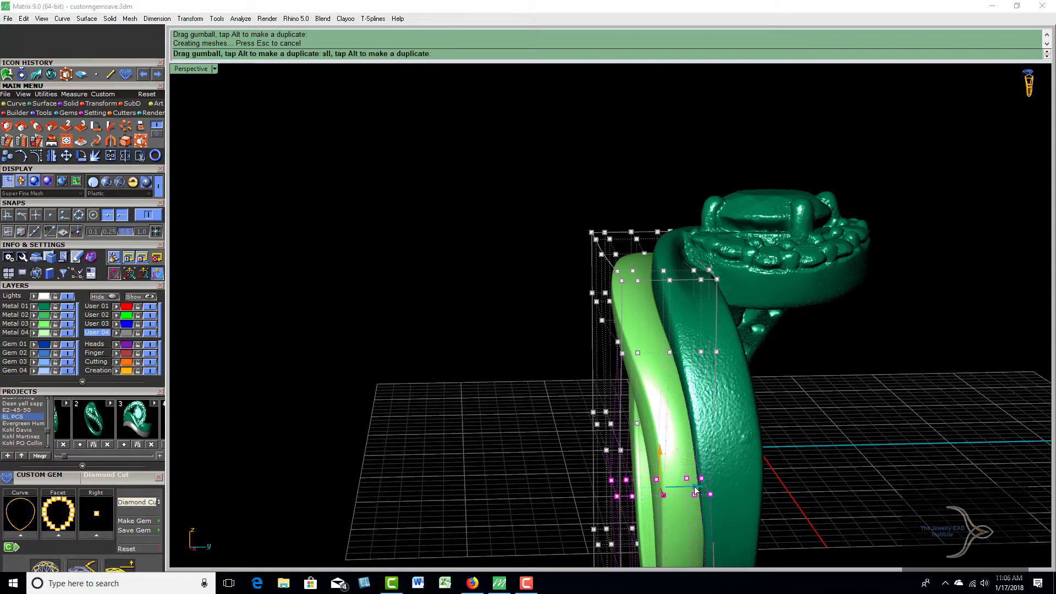
drag(698, 490, 721, 496)
right_drag(809, 470, 902, 123)
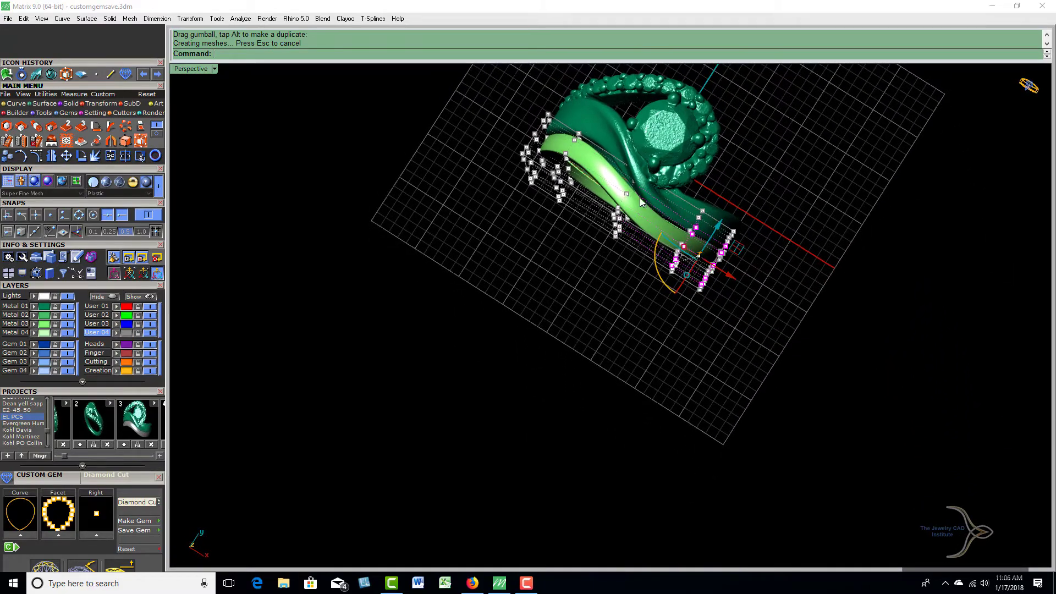
right_drag(752, 188, 803, 578)
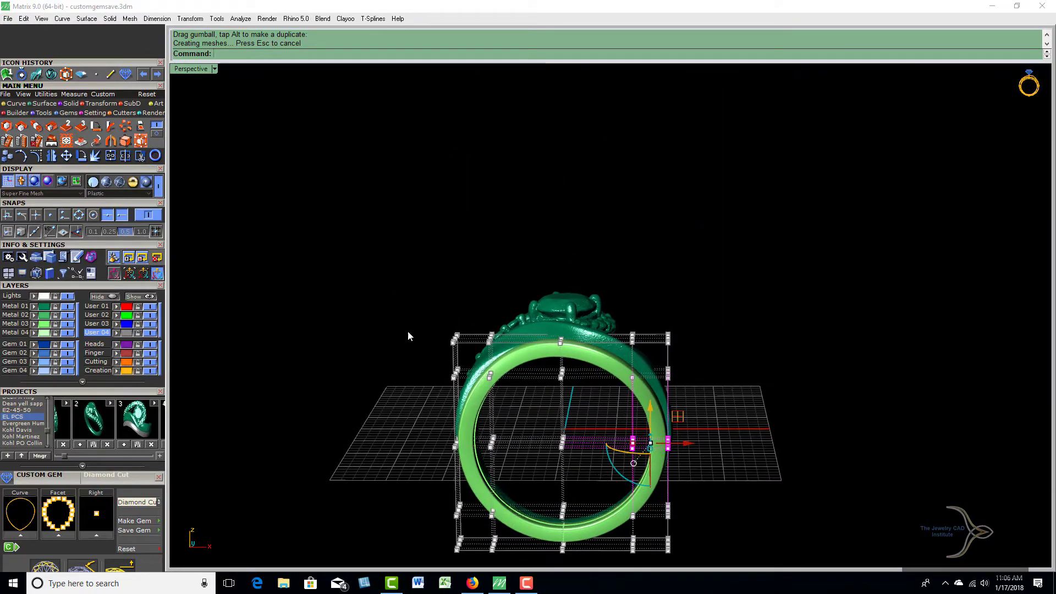
Bend the band's upper-left section by moving a window-selected group of cage points
drag(479, 310, 509, 384)
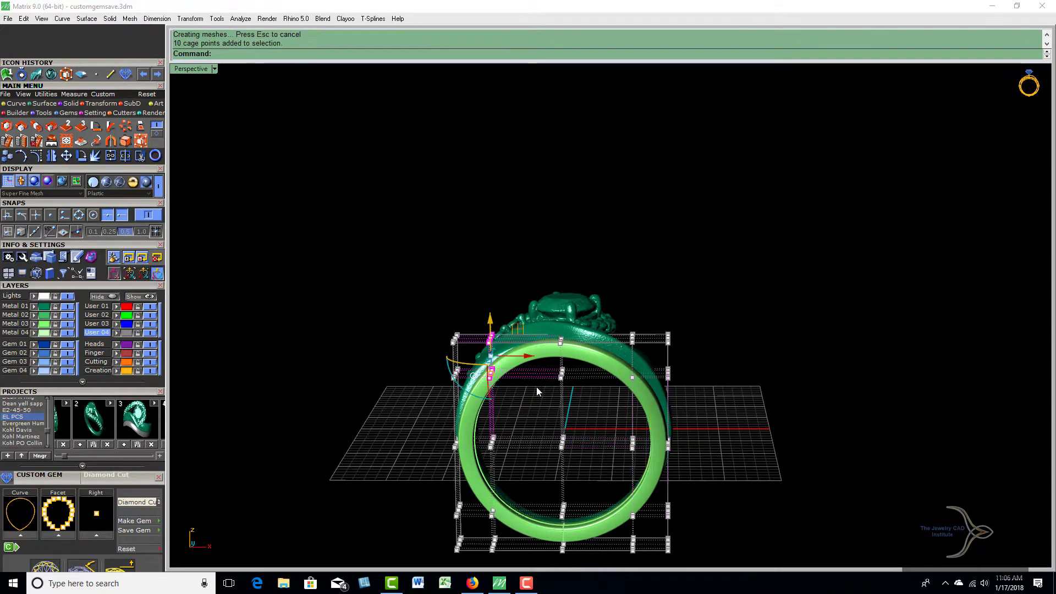
mouse_move(541, 386)
right_down()
mouse_move(479, 429)
mouse_move(424, 427)
mouse_move(601, 307)
right_up()
scroll(667, 269, up, 2)
scroll(697, 283, up, 3)
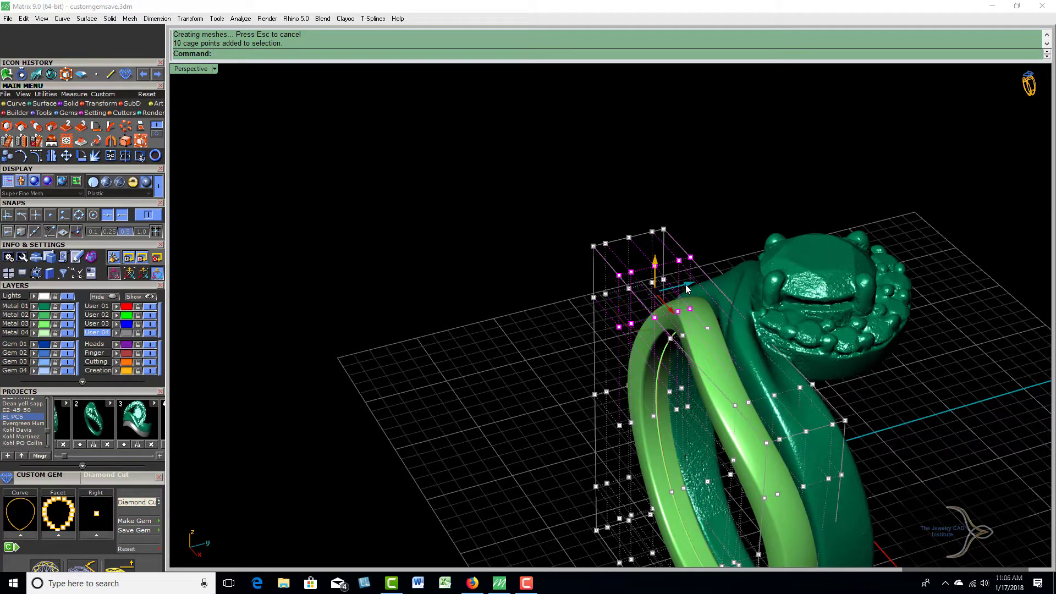
drag(686, 286, 690, 287)
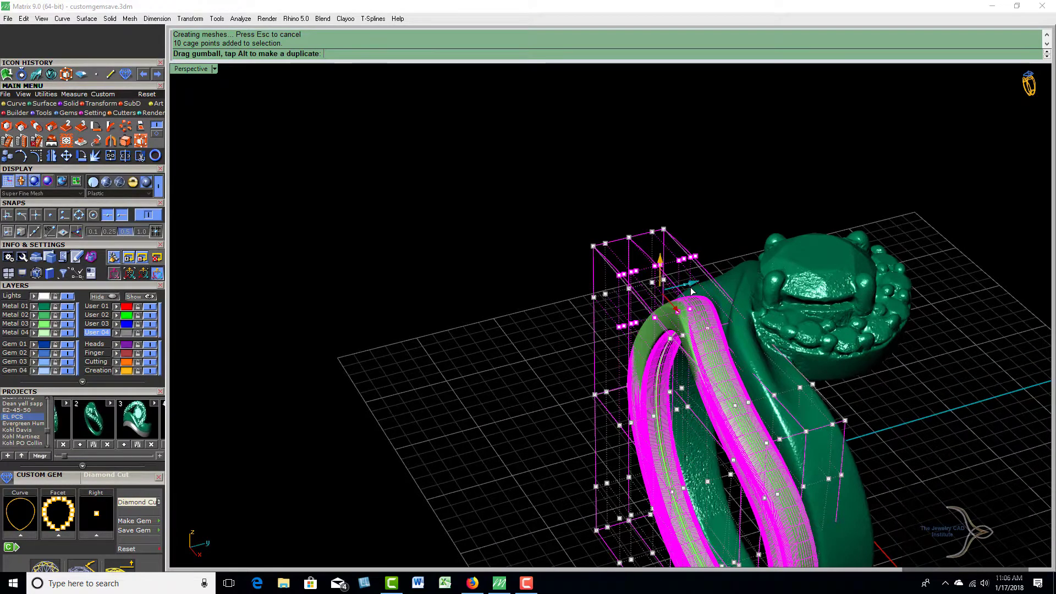
mouse_move(516, 283)
right_down()
mouse_move(608, 325)
mouse_move(638, 327)
mouse_move(700, 288)
mouse_move(546, 354)
mouse_move(562, 421)
mouse_move(609, 330)
right_up()
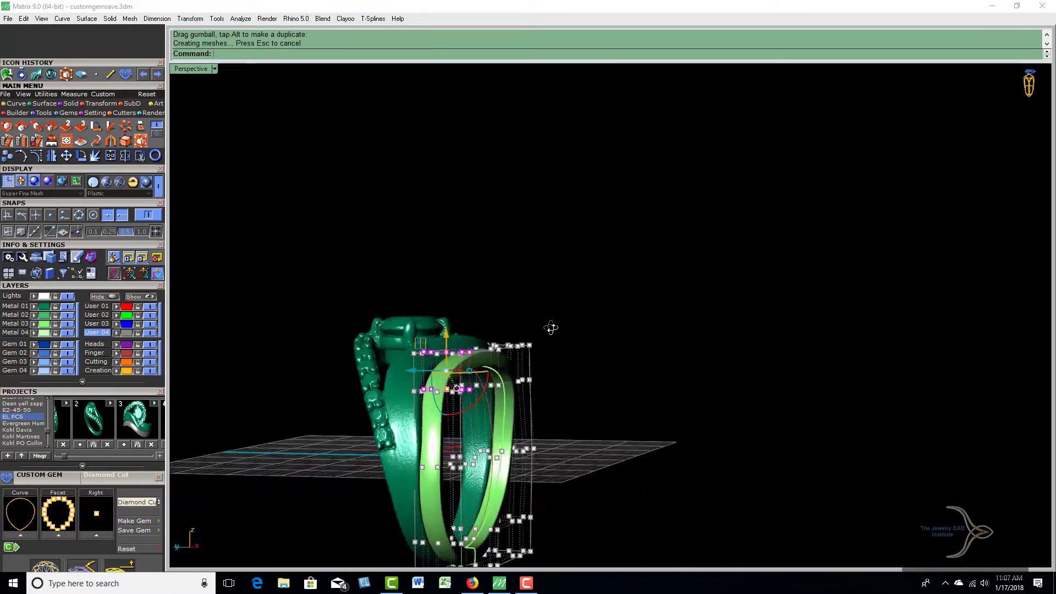
From a front-on view, move the lower-left cage points to reshape the band's lower section
right_drag(546, 325, 503, 369)
drag(341, 441, 463, 477)
right_drag(343, 463, 463, 510)
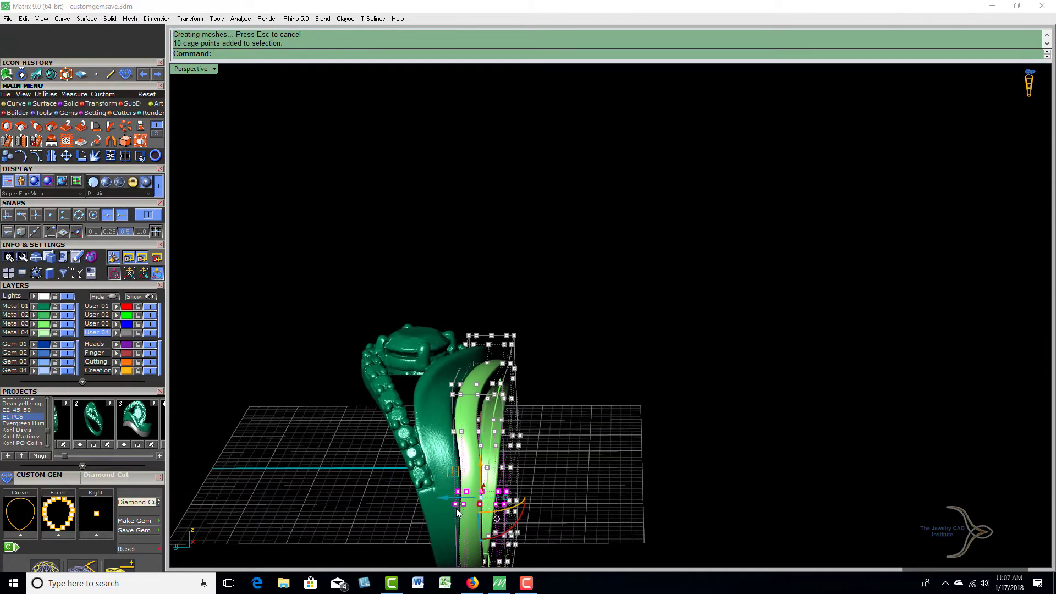
scroll(464, 509, up, 5)
drag(439, 491, 445, 491)
mouse_move(595, 399)
right_down()
mouse_move(619, 485)
mouse_move(599, 309)
right_up()
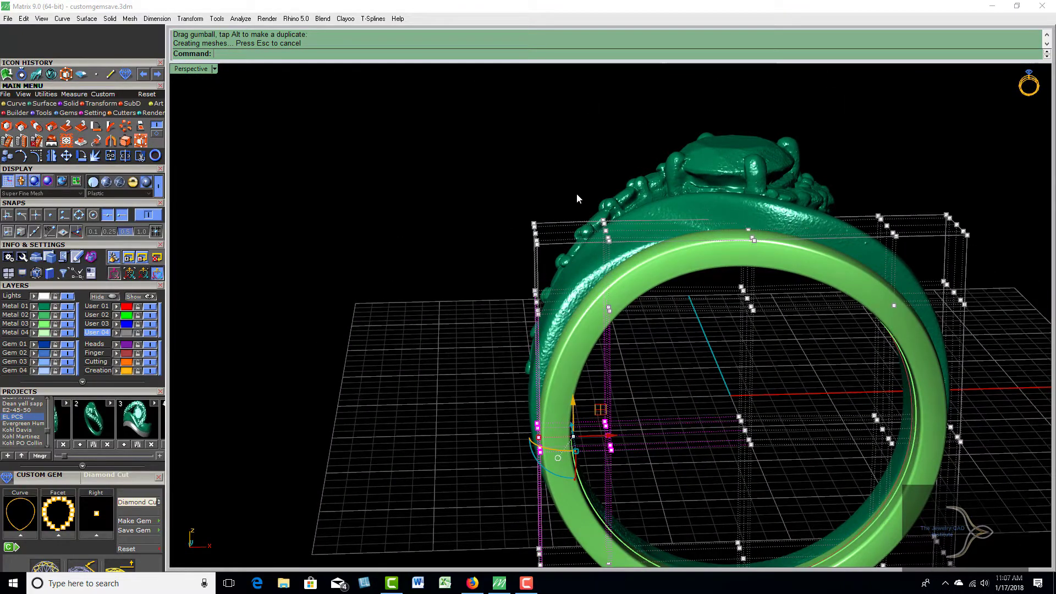
Shift the left-side cage points so the band pulls toward the ring, then check it from above
mouse_move(576, 193)
mouse_down()
mouse_move(648, 331)
mouse_move(648, 249)
mouse_up()
mouse_move(647, 249)
right_down()
mouse_move(464, 251)
mouse_move(434, 324)
right_up()
click(517, 238)
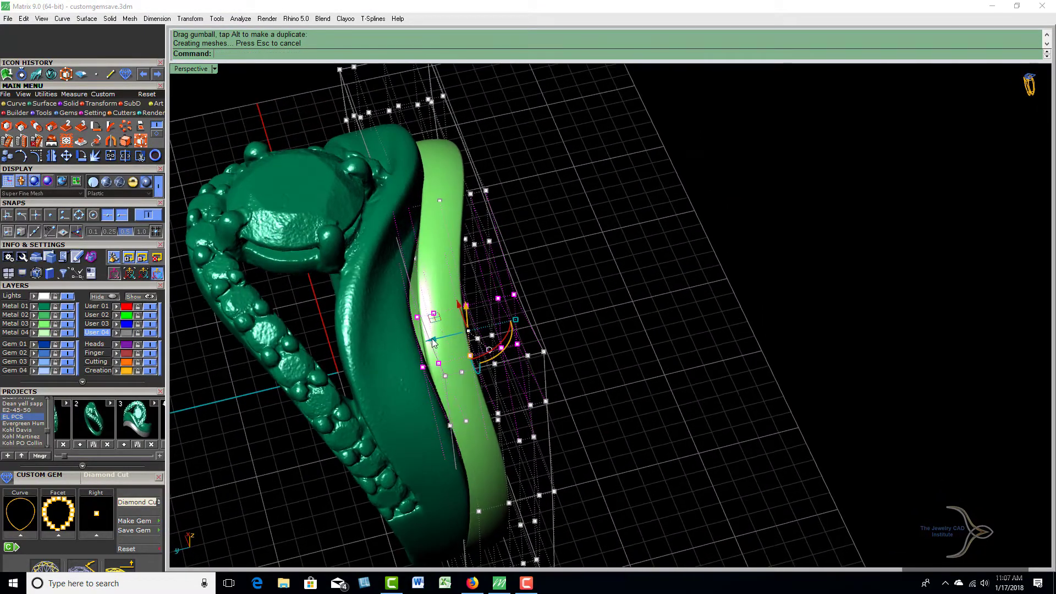
drag(433, 342, 426, 343)
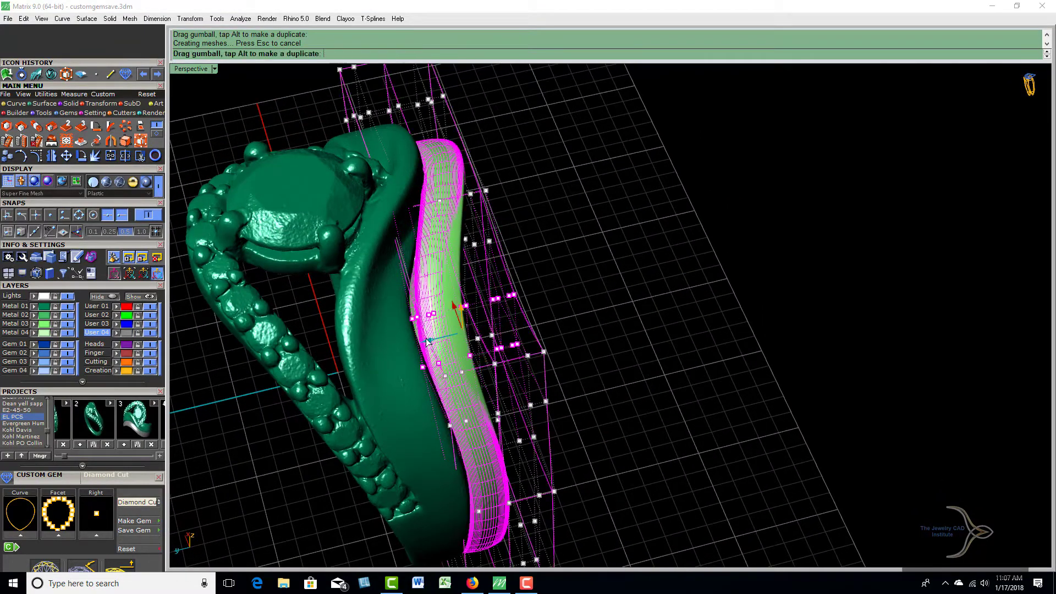
click(546, 266)
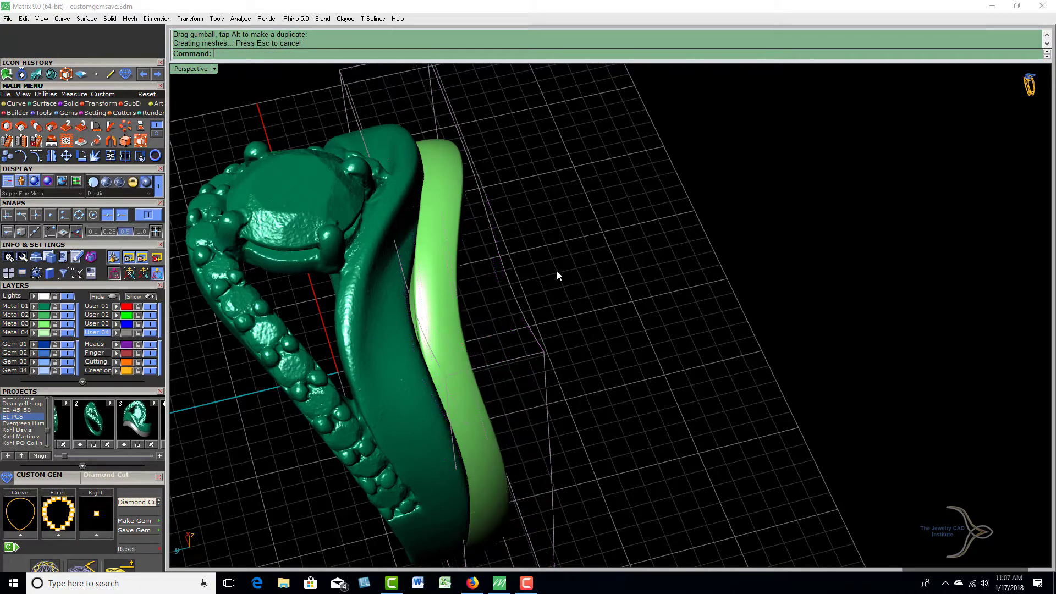
mouse_move(557, 270)
right_down()
mouse_move(509, 343)
mouse_move(389, 361)
mouse_move(401, 357)
right_up()
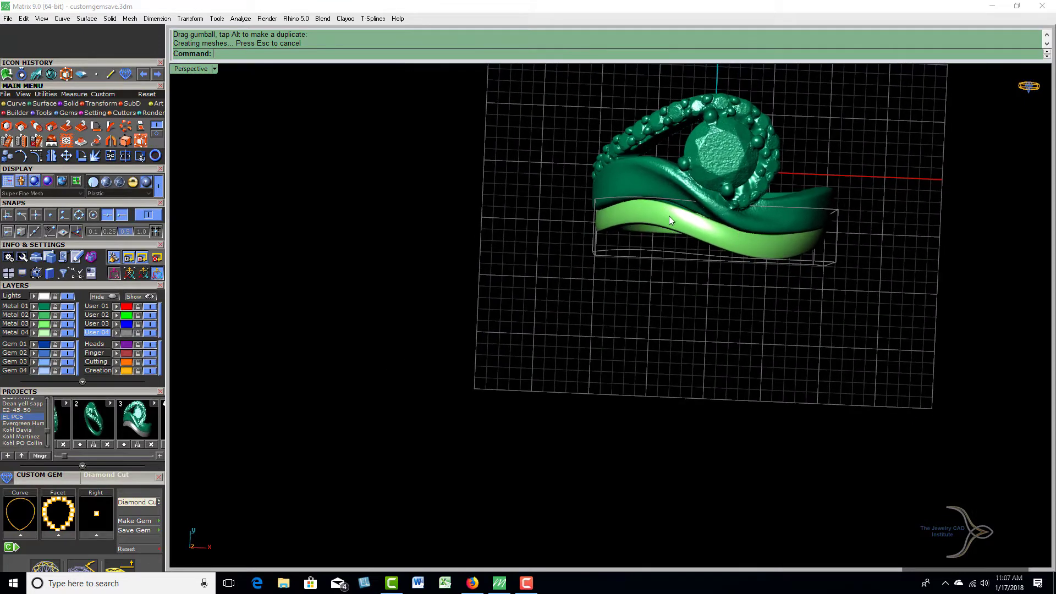
right_drag(669, 291, 671, 226)
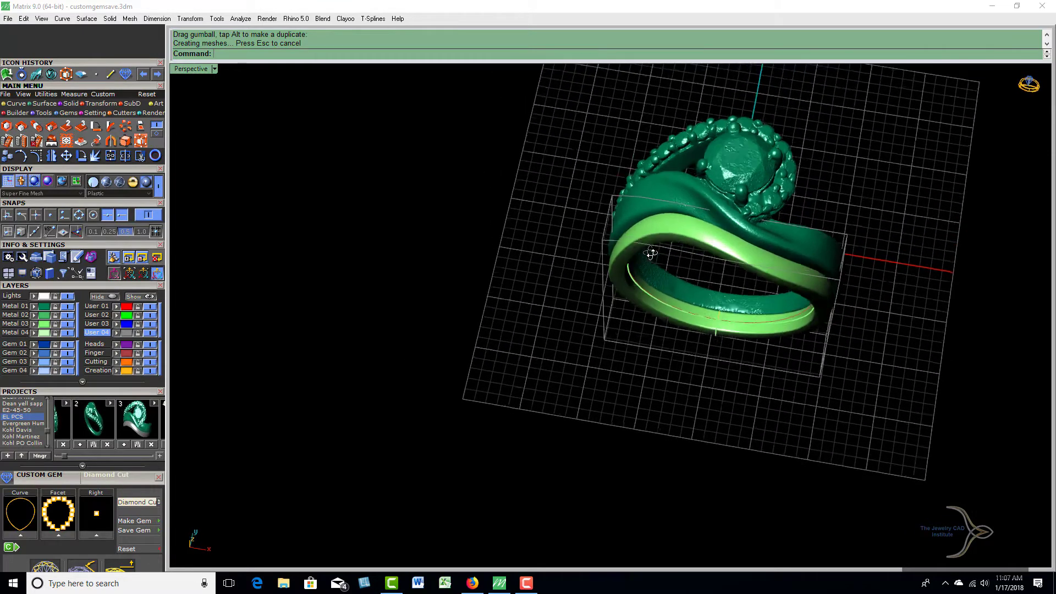
Delete the old cage and start a new BoundingBox Cage Edit on the band in World coordinates
click(667, 249)
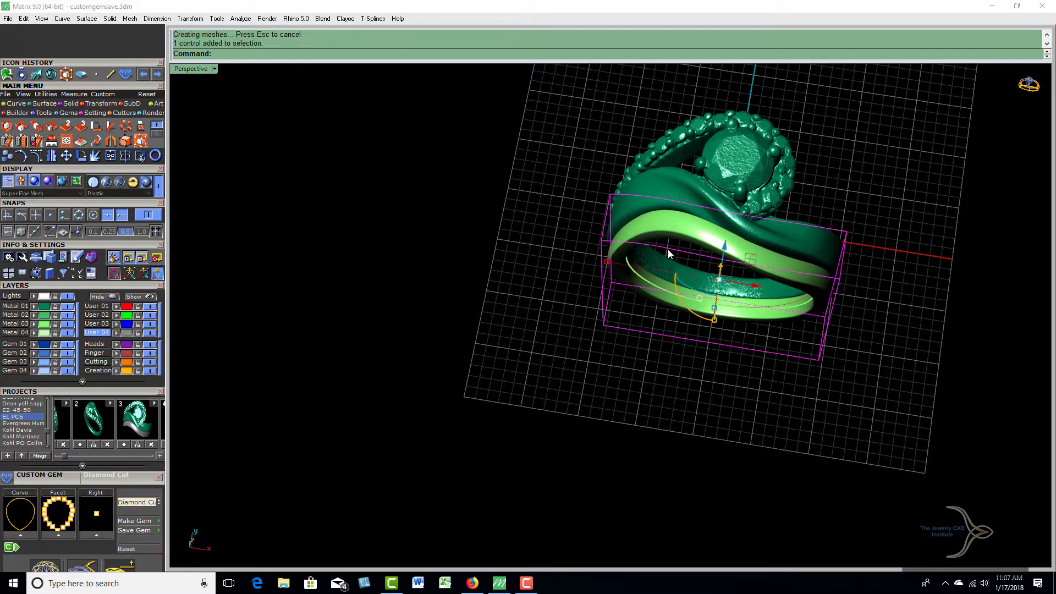
key(Delete)
click(675, 228)
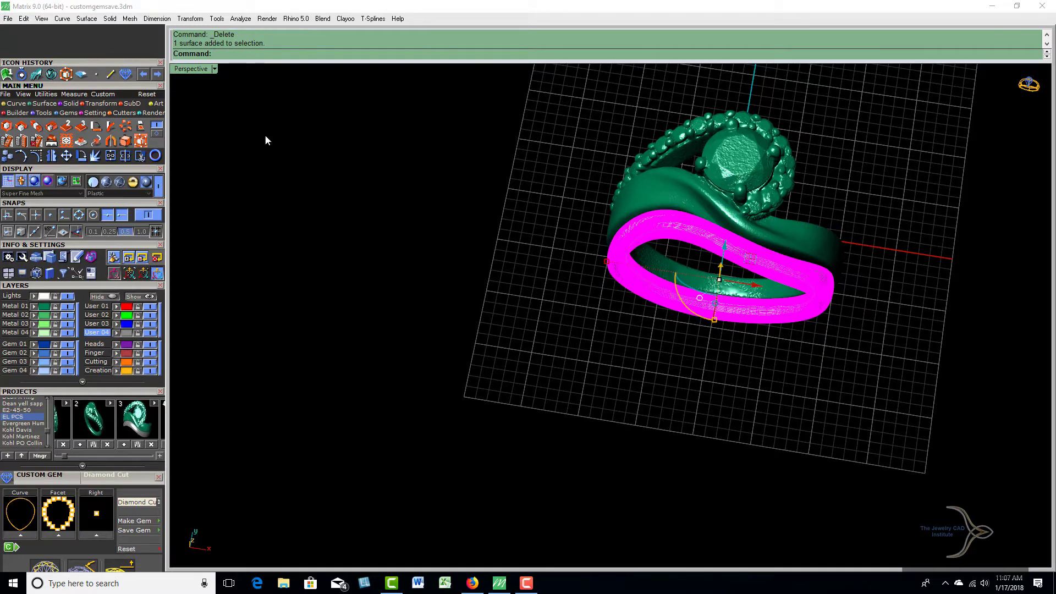
click(140, 144)
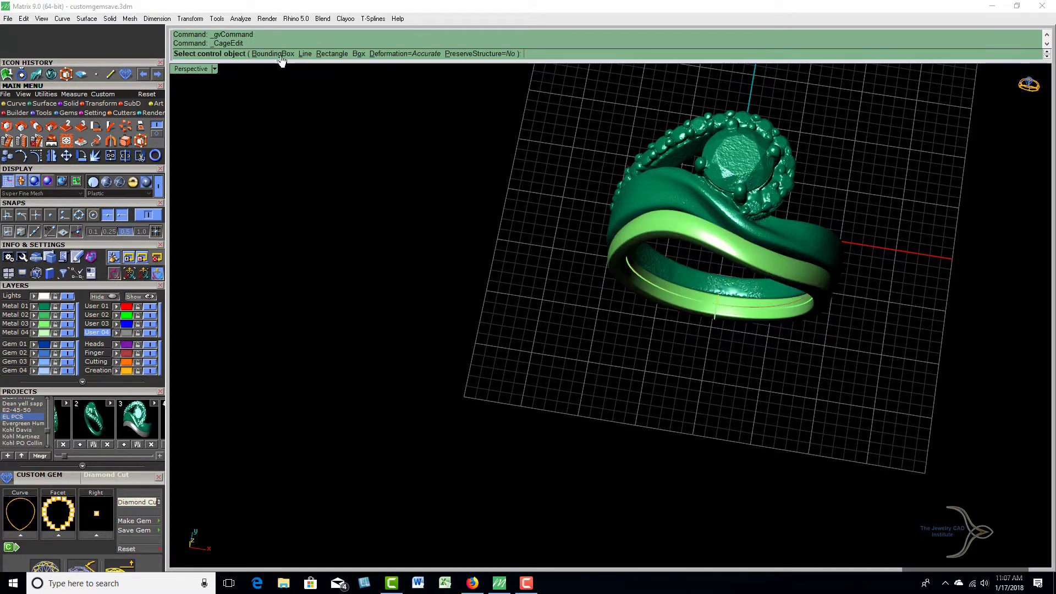
click(281, 55)
right_click(284, 89)
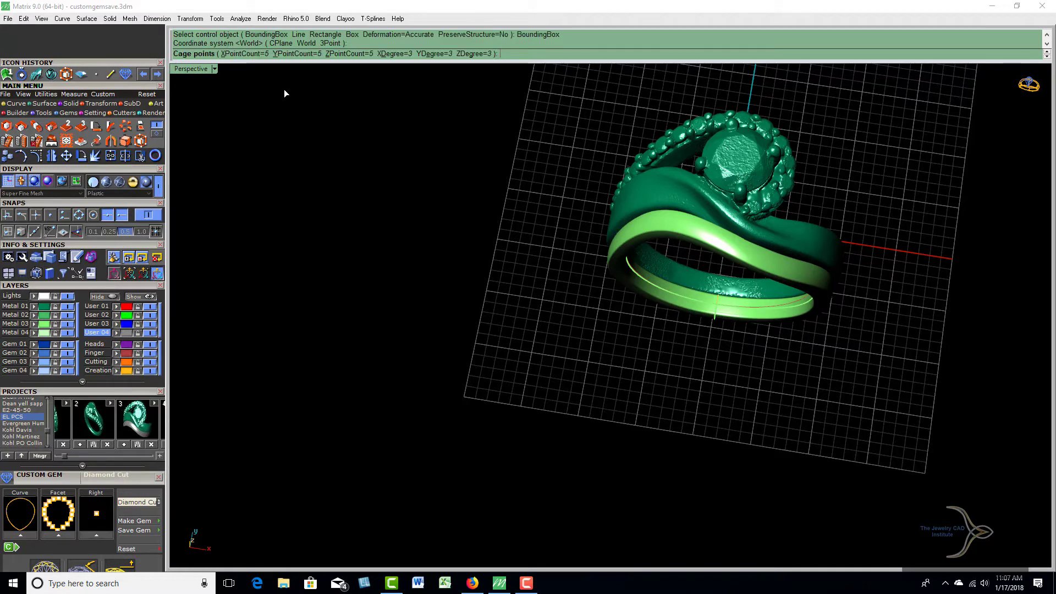
Set the new cage to 4 points along X, Y and Z
click(243, 55)
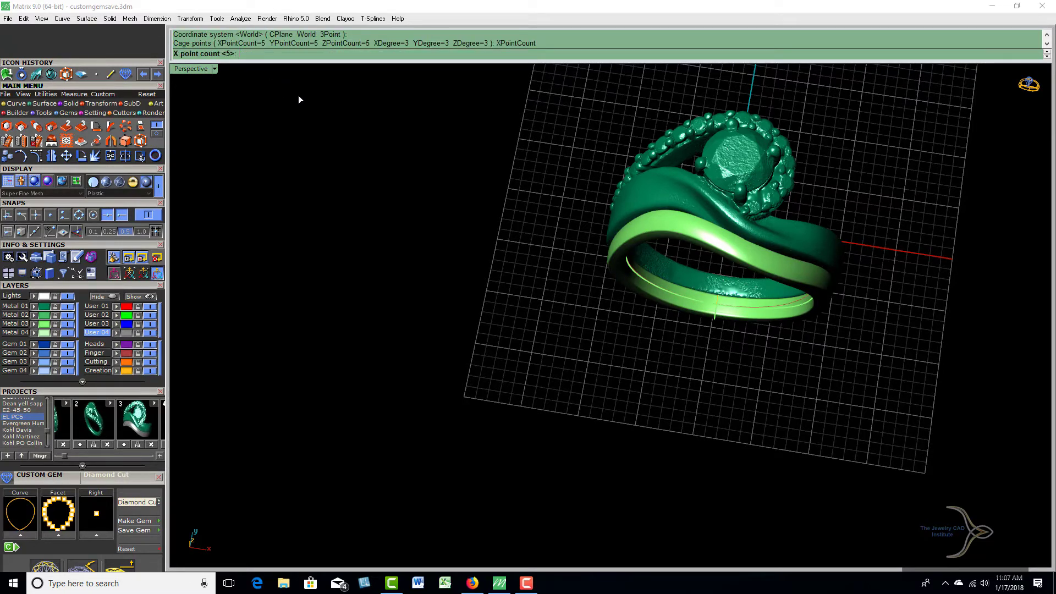
text(4)
key(Return)
click(297, 54)
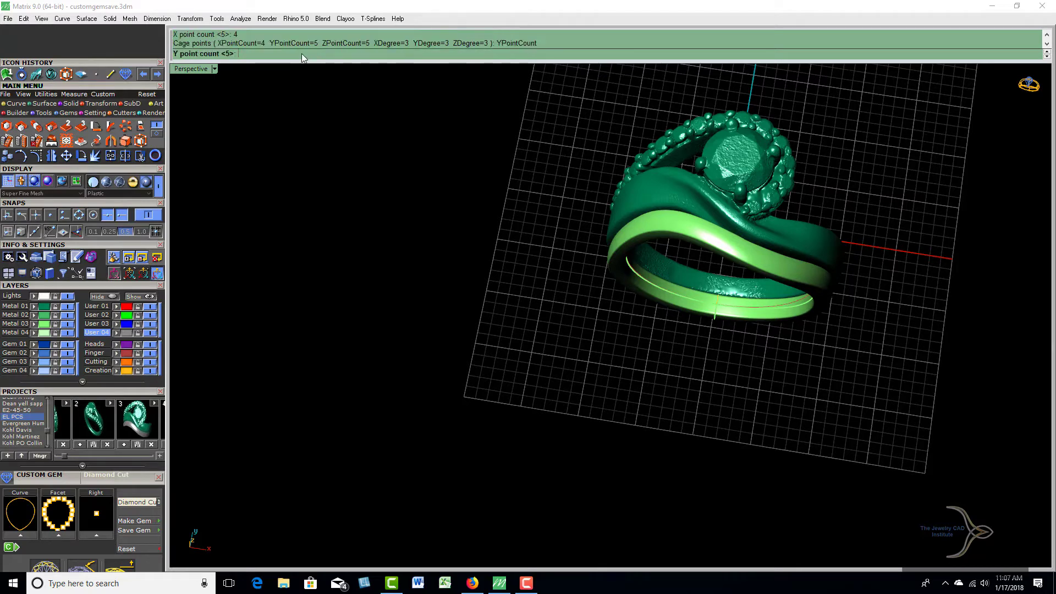
text(4)
key(Return)
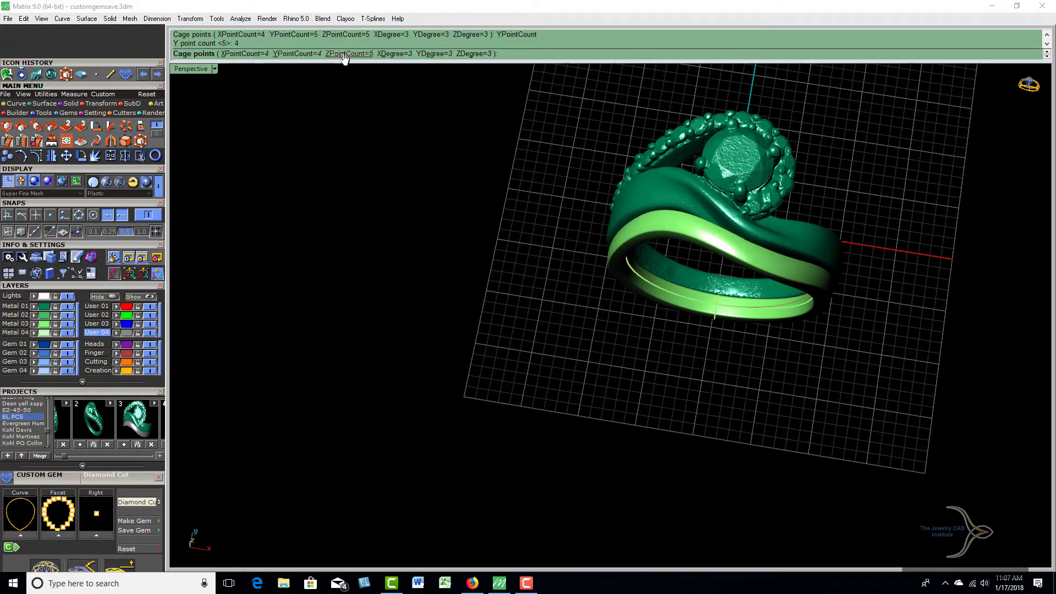
click(345, 54)
text(4)
key(Return)
key(Return)
key(Return)
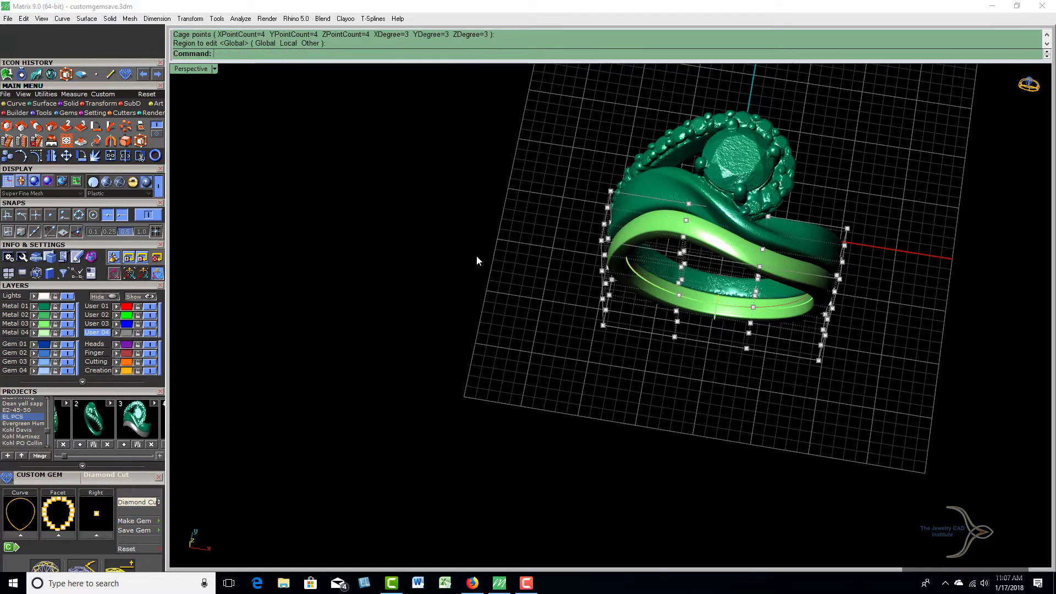
From a front view of the ring opening, pull four top cage points to bend the band
right_drag(476, 274, 671, 205)
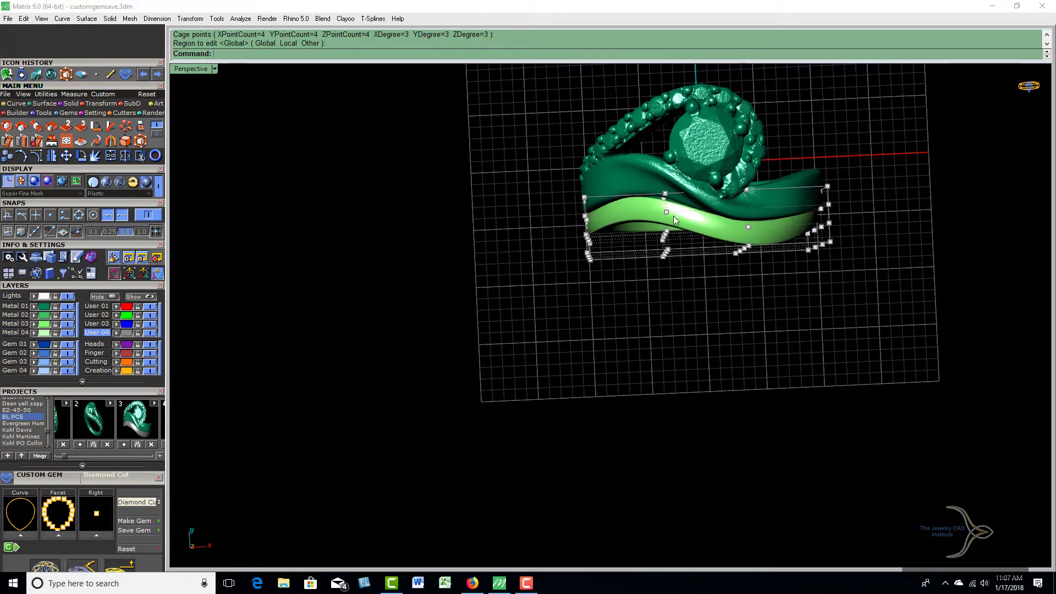
right_drag(623, 291, 609, 205)
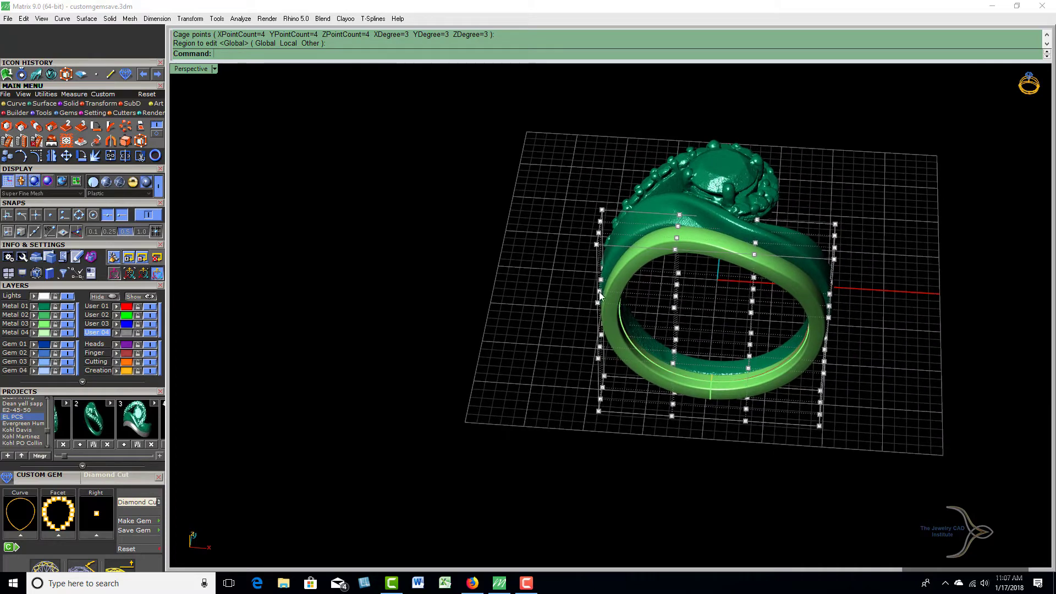
right_drag(563, 294, 572, 283)
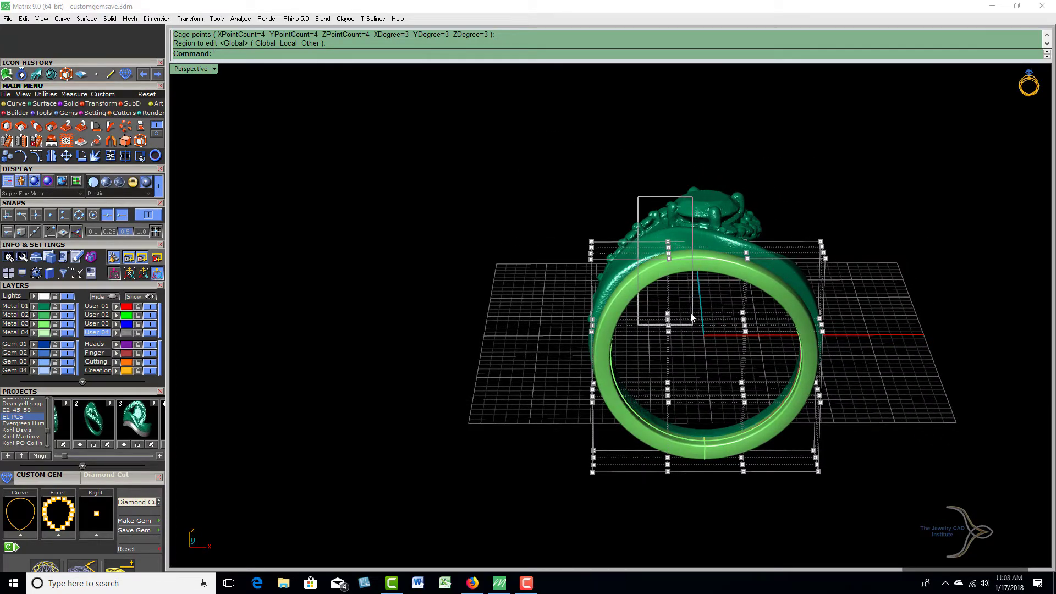
drag(698, 342, 690, 308)
mouse_move(690, 307)
right_down()
mouse_move(607, 297)
mouse_move(714, 332)
mouse_move(582, 292)
right_up()
scroll(506, 275, up, 3)
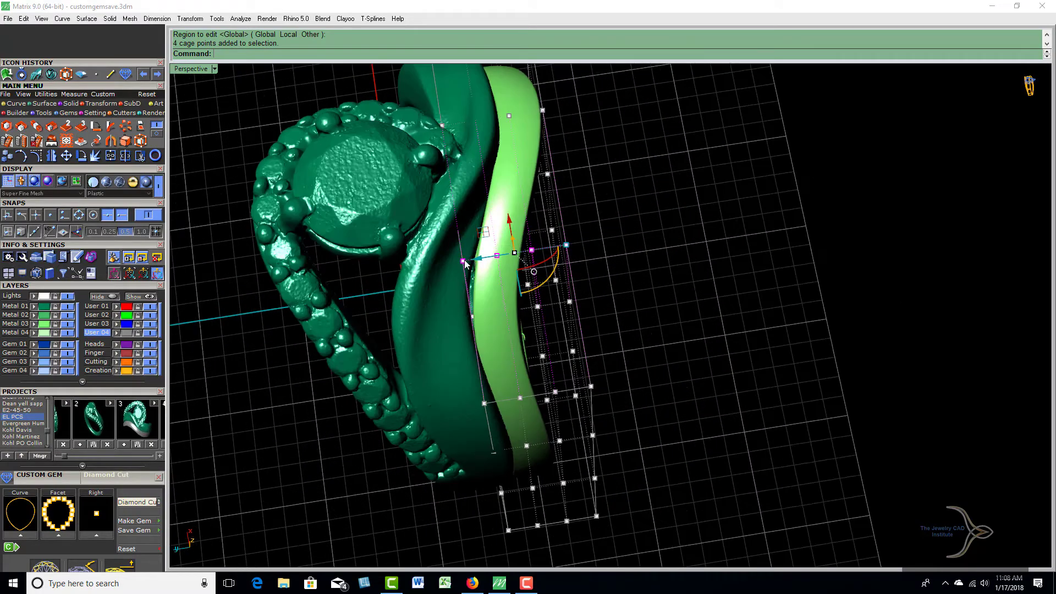
drag(462, 264, 449, 262)
mouse_move(629, 274)
right_down()
mouse_move(613, 242)
mouse_move(462, 220)
mouse_move(466, 200)
right_up()
From the side, move four more cage points and shift the band right to hug the shank
drag(465, 200, 555, 289)
mouse_move(554, 289)
right_down()
mouse_move(550, 257)
mouse_move(548, 306)
right_up()
drag(483, 312, 481, 311)
mouse_move(643, 364)
right_down()
mouse_move(676, 460)
mouse_move(586, 450)
mouse_move(636, 358)
mouse_move(649, 366)
right_up()
drag(487, 318, 667, 279)
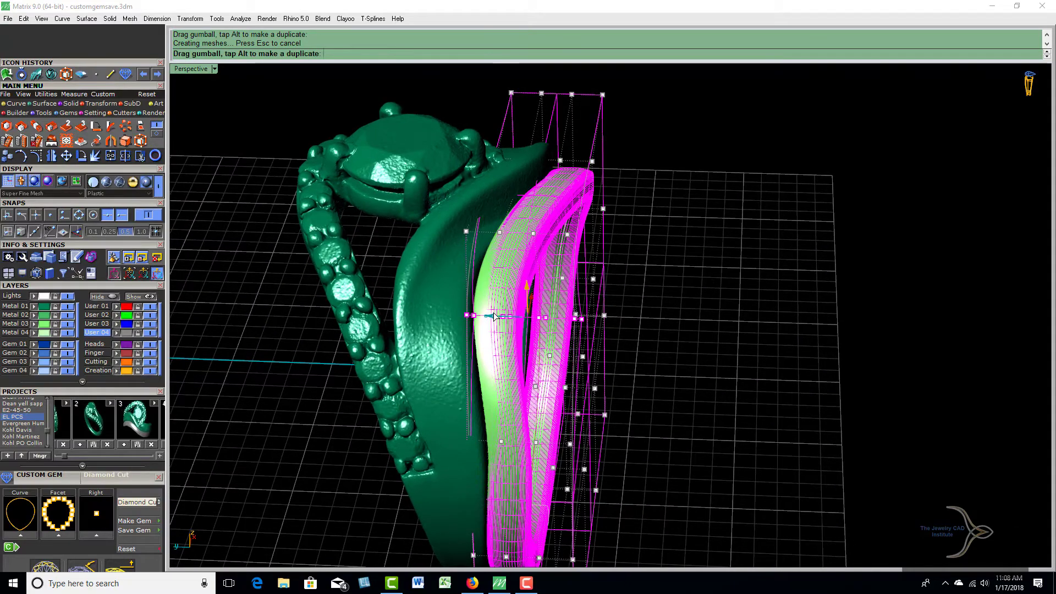
mouse_move(667, 279)
right_down()
mouse_move(655, 358)
mouse_move(575, 339)
mouse_move(462, 248)
mouse_move(441, 186)
mouse_move(448, 242)
mouse_move(431, 301)
mouse_move(422, 234)
mouse_move(445, 264)
mouse_move(442, 241)
right_up()
Delete the leftover cage box and inspect the band against the engagement ring from several angles
key(Escape)
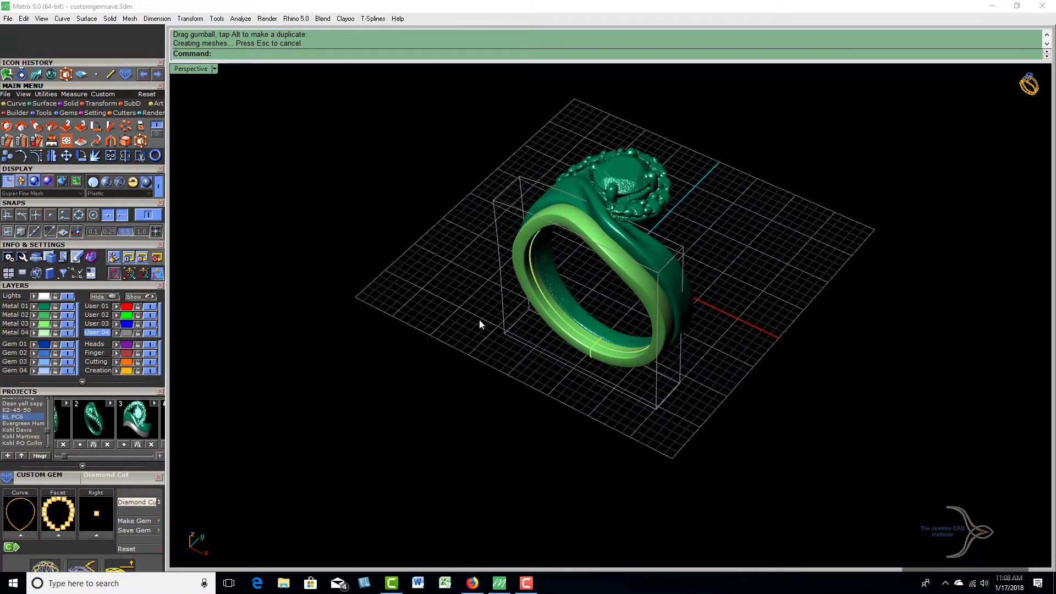
click(515, 333)
key(Delete)
mouse_move(486, 316)
right_down()
mouse_move(519, 275)
mouse_move(517, 249)
mouse_move(499, 259)
mouse_move(502, 320)
mouse_move(523, 397)
mouse_move(506, 389)
mouse_move(447, 286)
right_up()
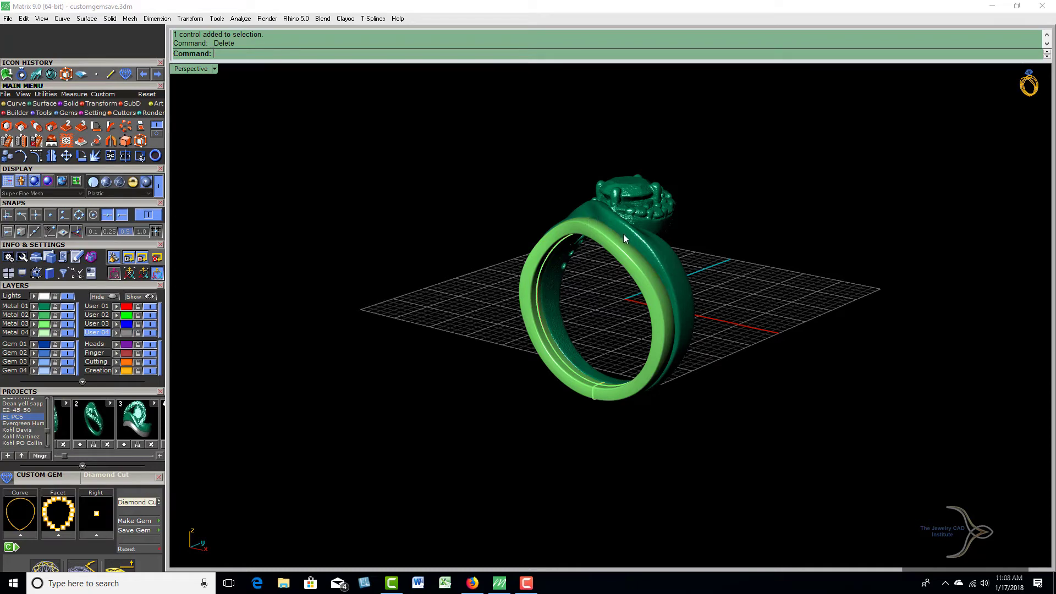
mouse_move(694, 283)
right_down()
mouse_move(749, 273)
mouse_move(820, 240)
mouse_move(848, 248)
mouse_move(938, 400)
mouse_move(895, 427)
mouse_move(688, 382)
mouse_move(742, 346)
mouse_move(713, 314)
right_up()
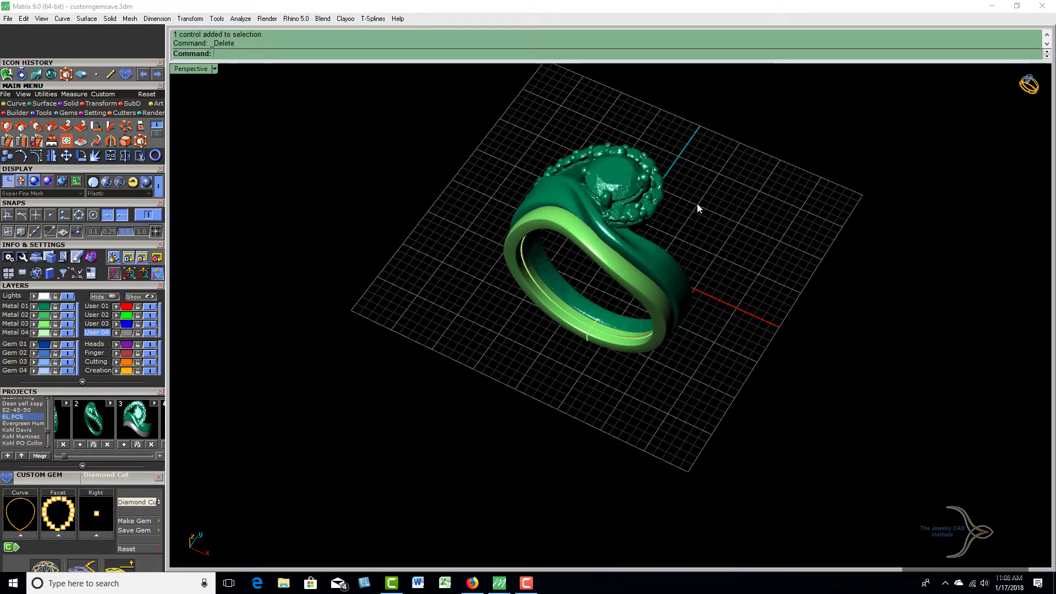
shift+right_drag(698, 209, 695, 252)
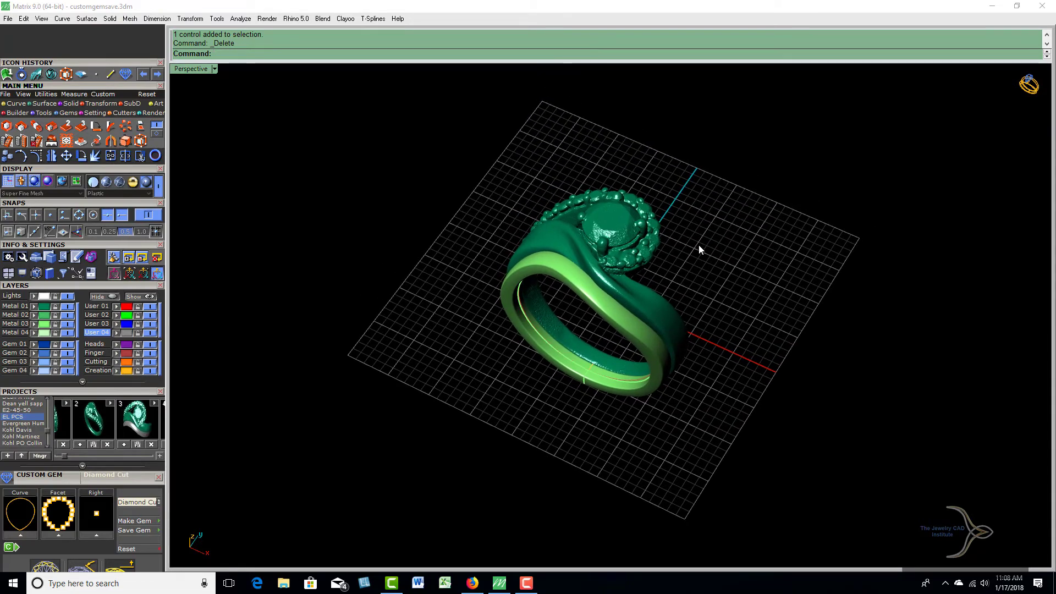